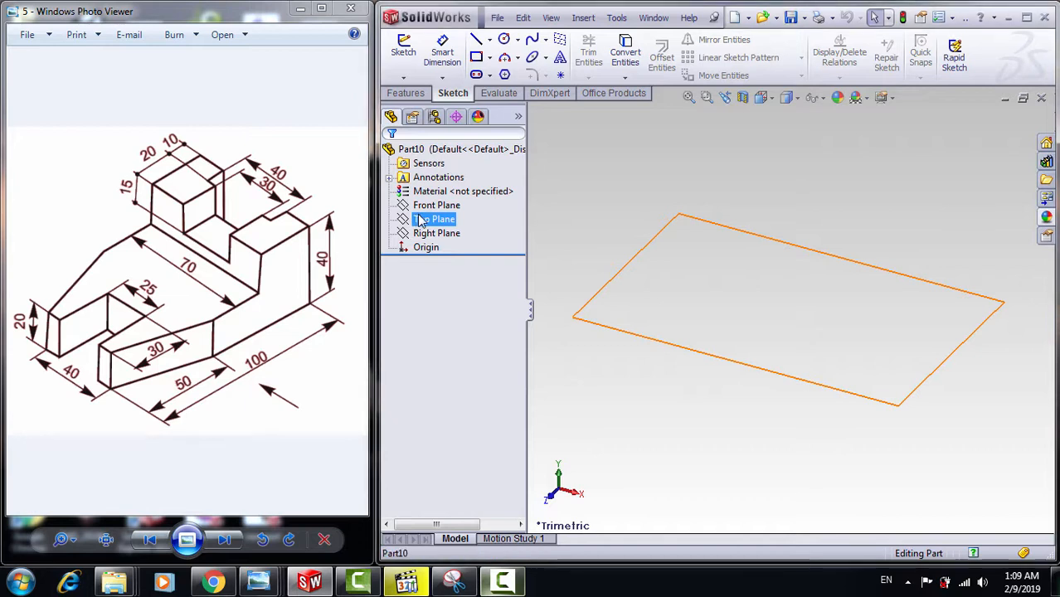
Start a sketch on the Top Plane and draw a center rectangle about 88 by 138 mm from the origin.
left_click(424, 185)
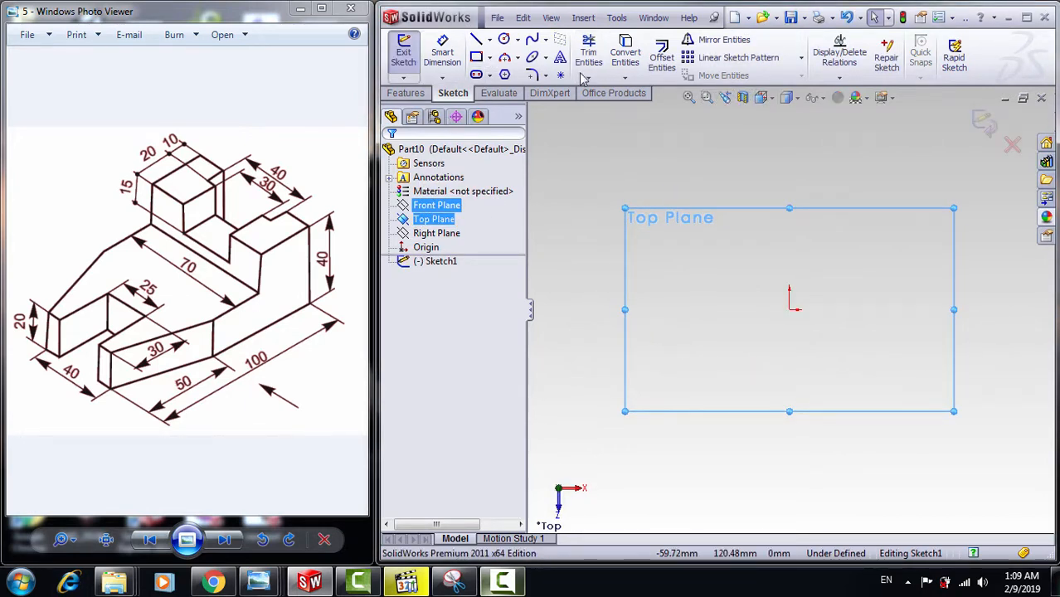
left_click(490, 57)
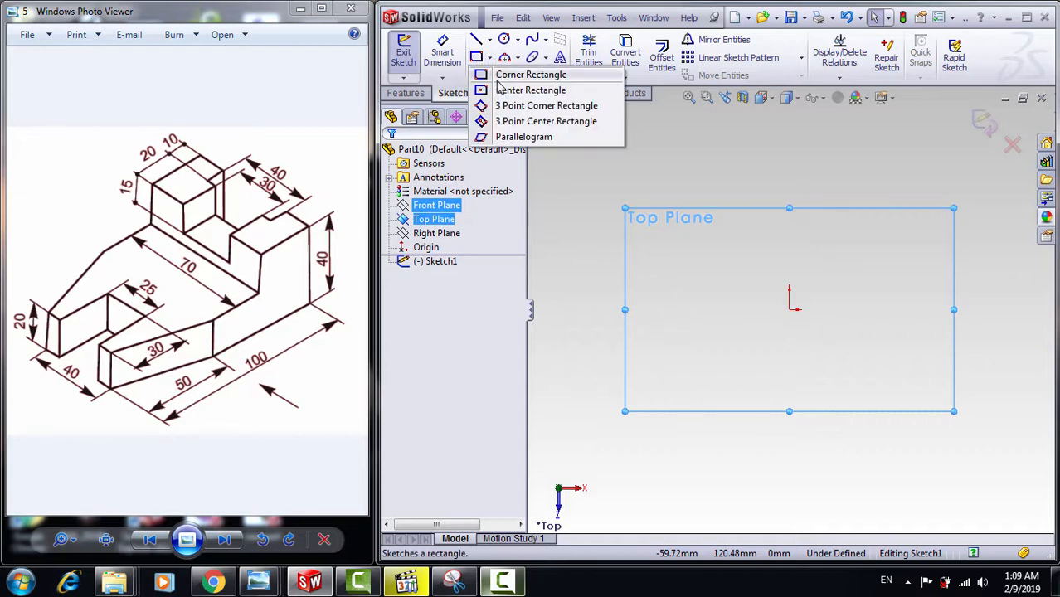
left_click(518, 88)
left_click(790, 311)
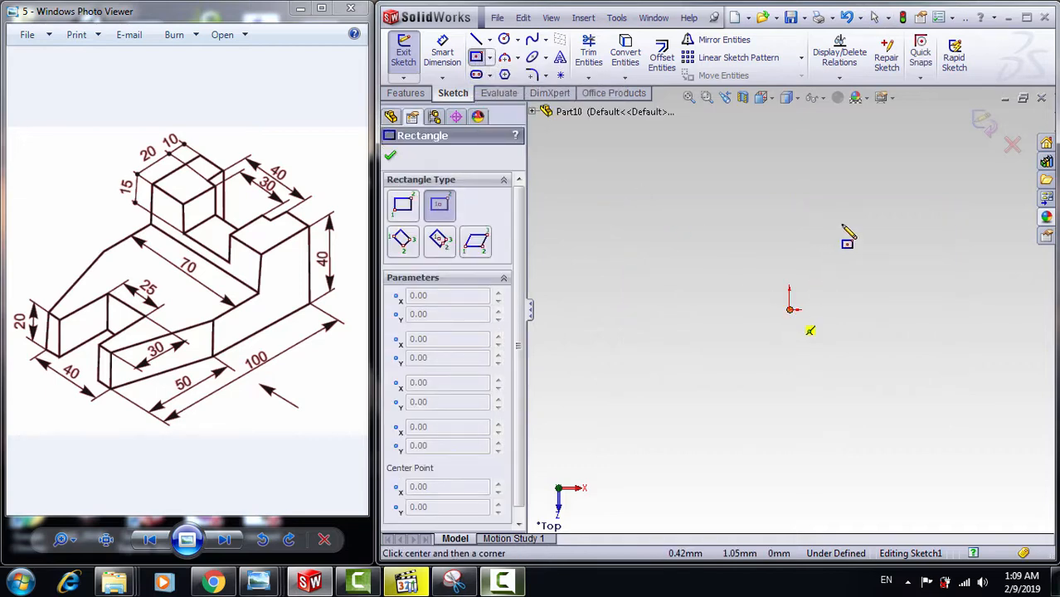
left_click(872, 182)
Dimension the rectangle 70 mm wide and 100 mm long.
left_click(442, 51)
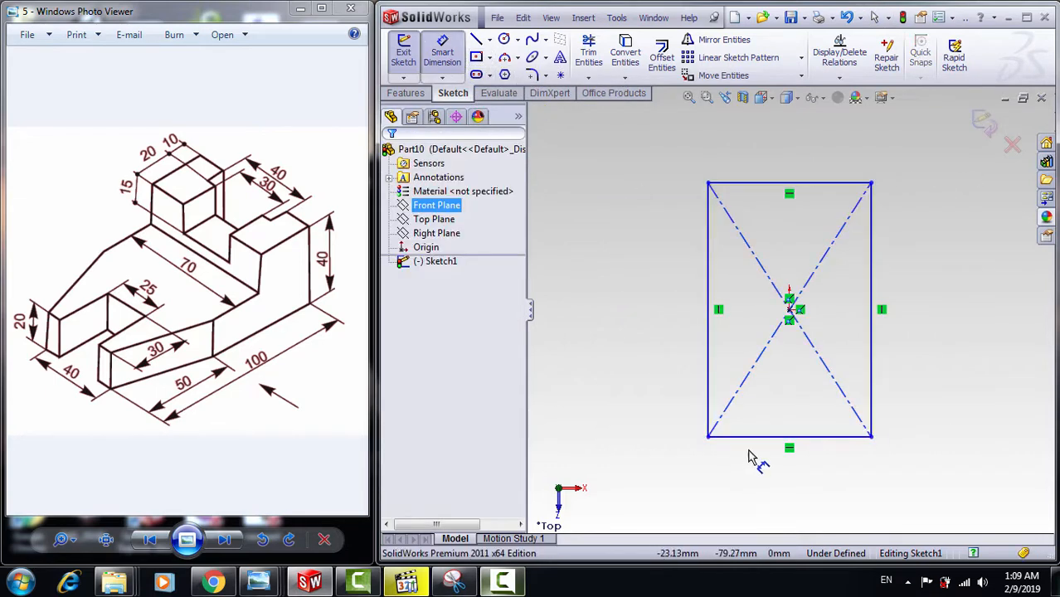
left_click(763, 436)
left_click(768, 471)
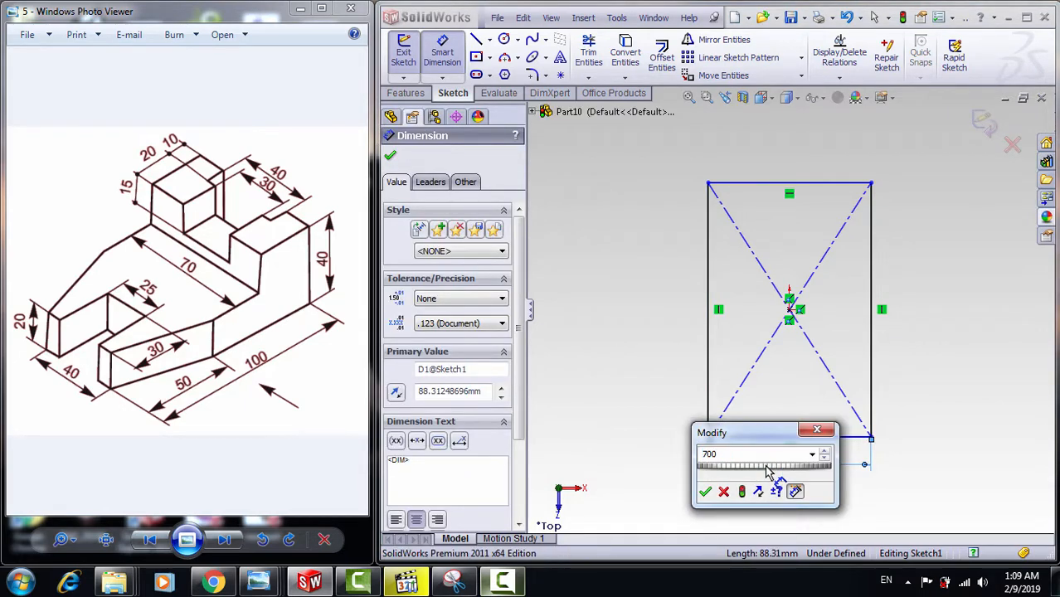
left_click(706, 493)
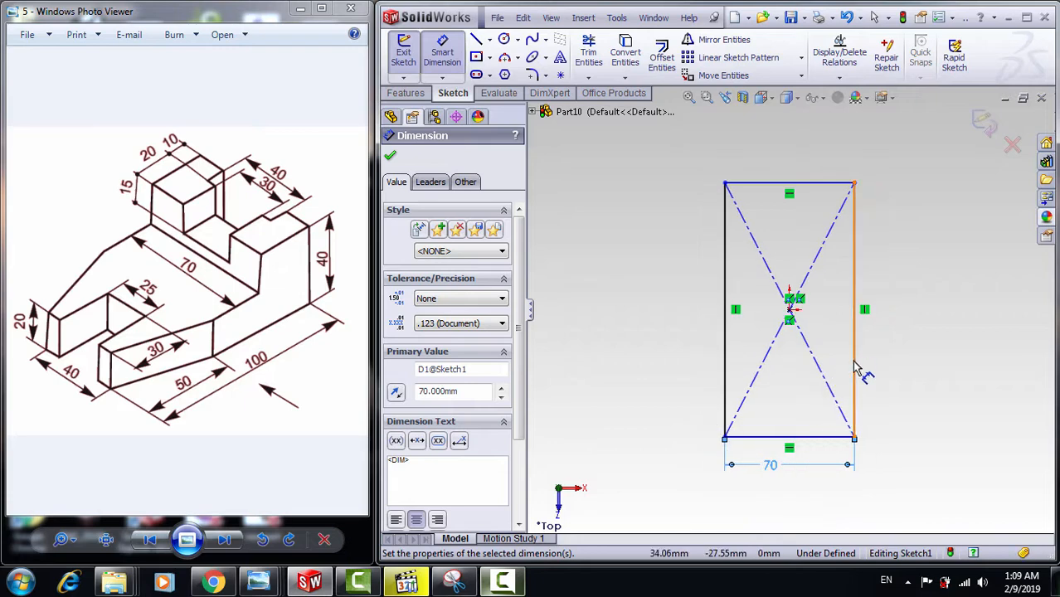
left_click(855, 367)
left_click(891, 367)
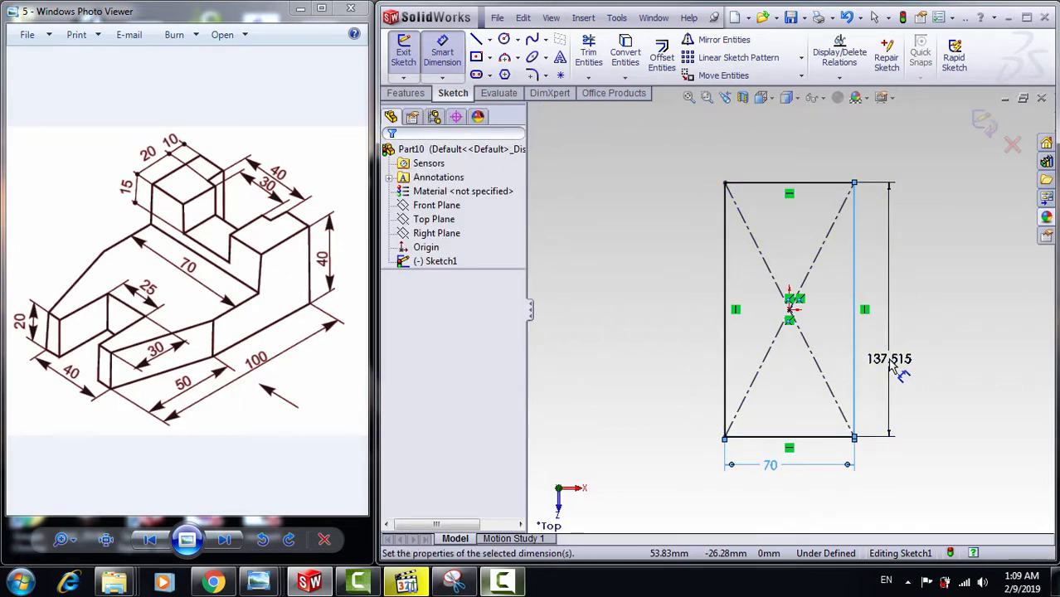
type("100")
left_click(829, 385)
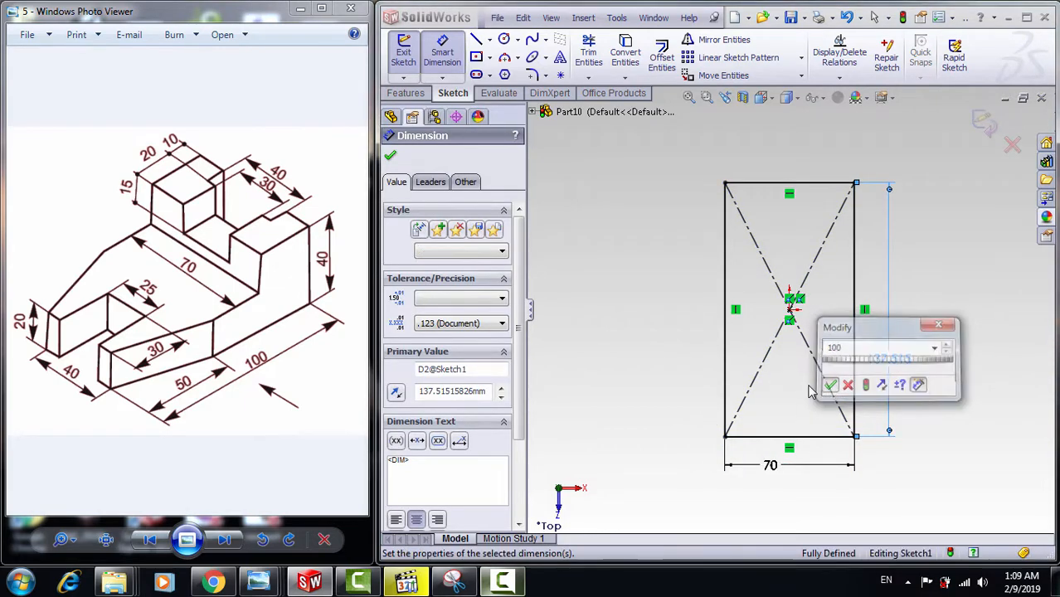
left_click(391, 155)
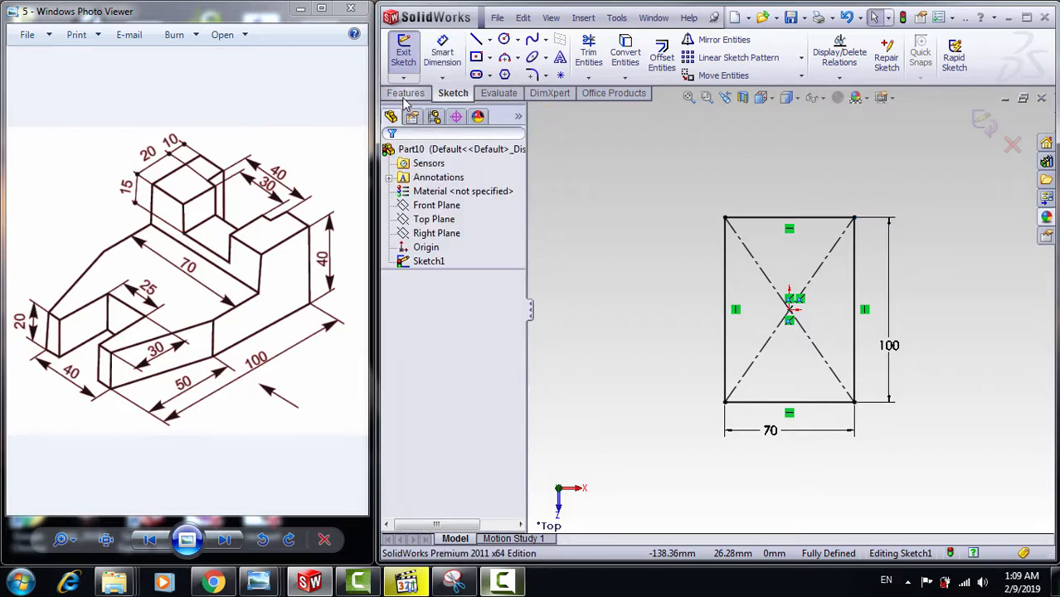
Extrude the rectangle as a blind boss 40 mm deep.
left_click(417, 92)
left_click(411, 67)
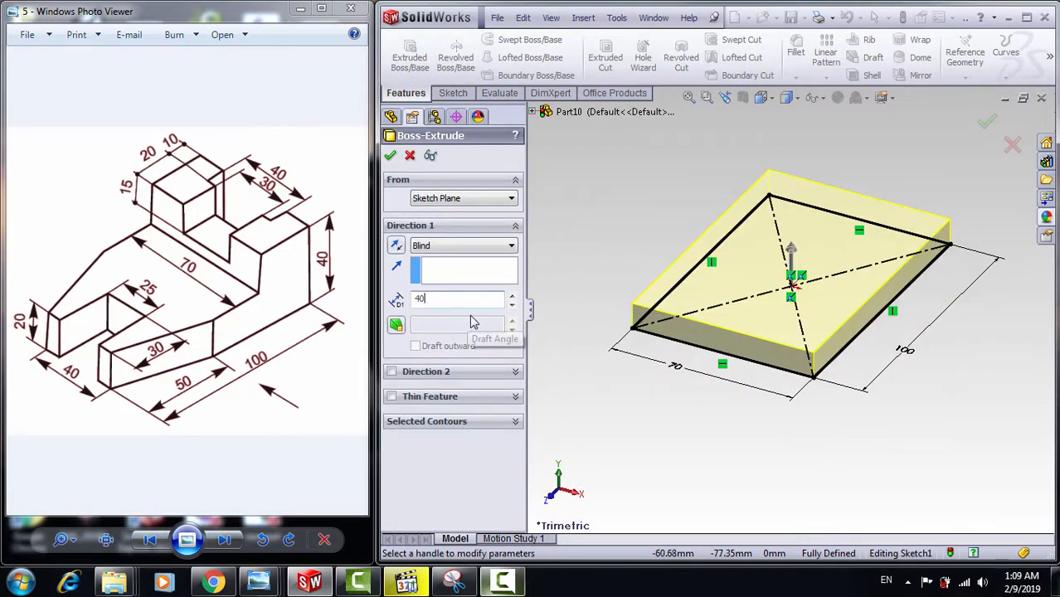
key("Return")
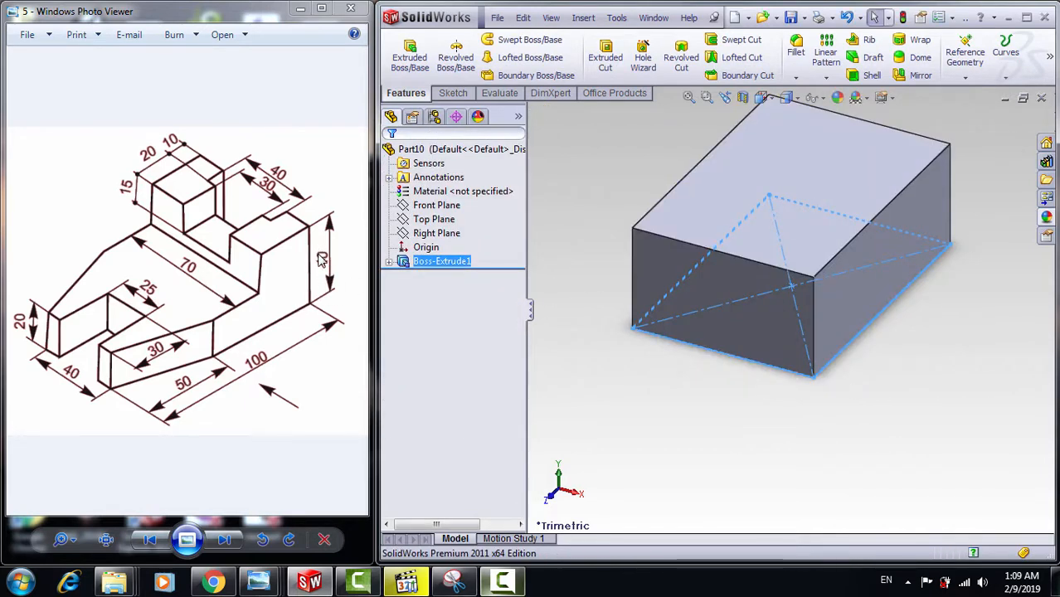
Start a sketch on the block's top face and draw a vertical centerline about 63 mm long from the origin past the rear edge.
left_click(795, 201)
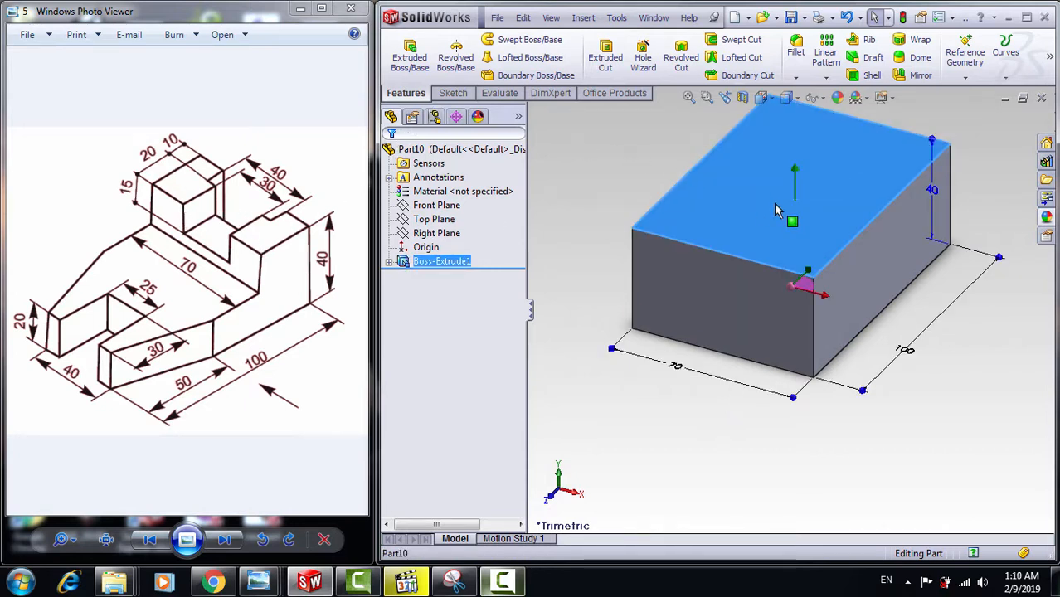
left_click(453, 93)
left_click(403, 53)
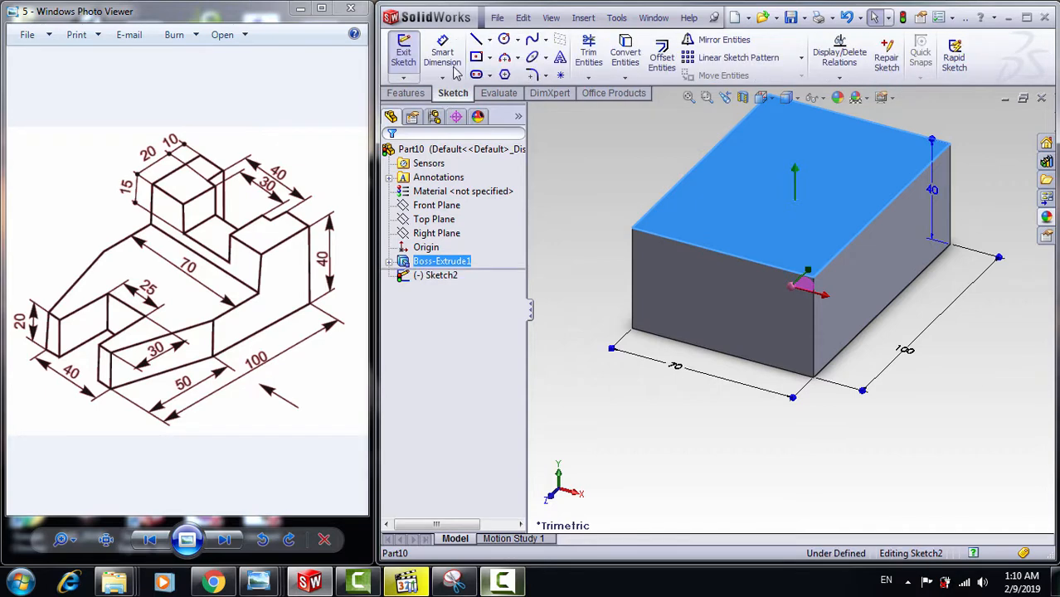
left_click(765, 102)
left_click(830, 148)
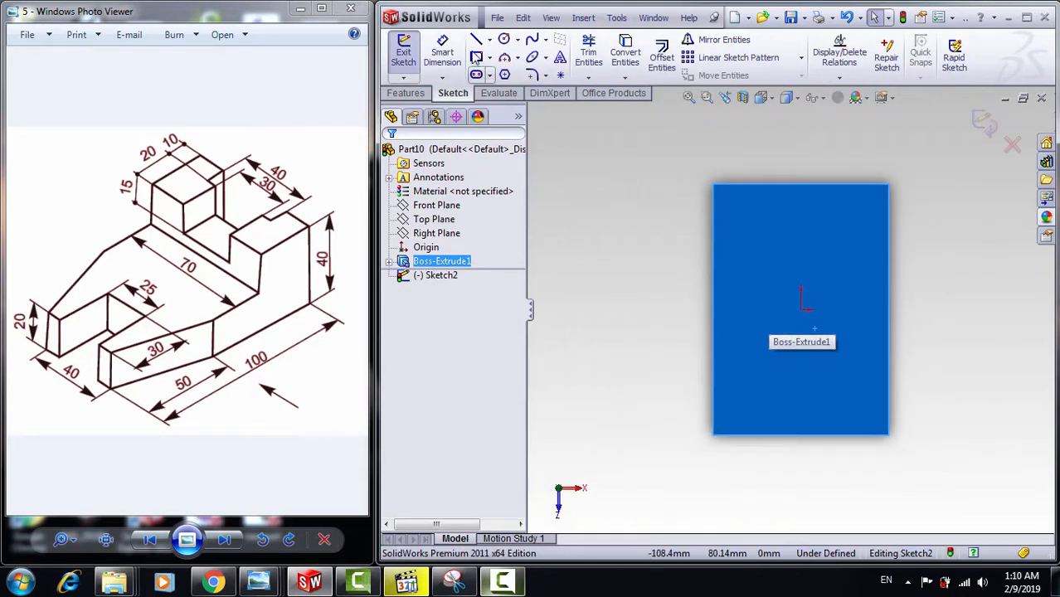
left_click(489, 40)
left_click(494, 73)
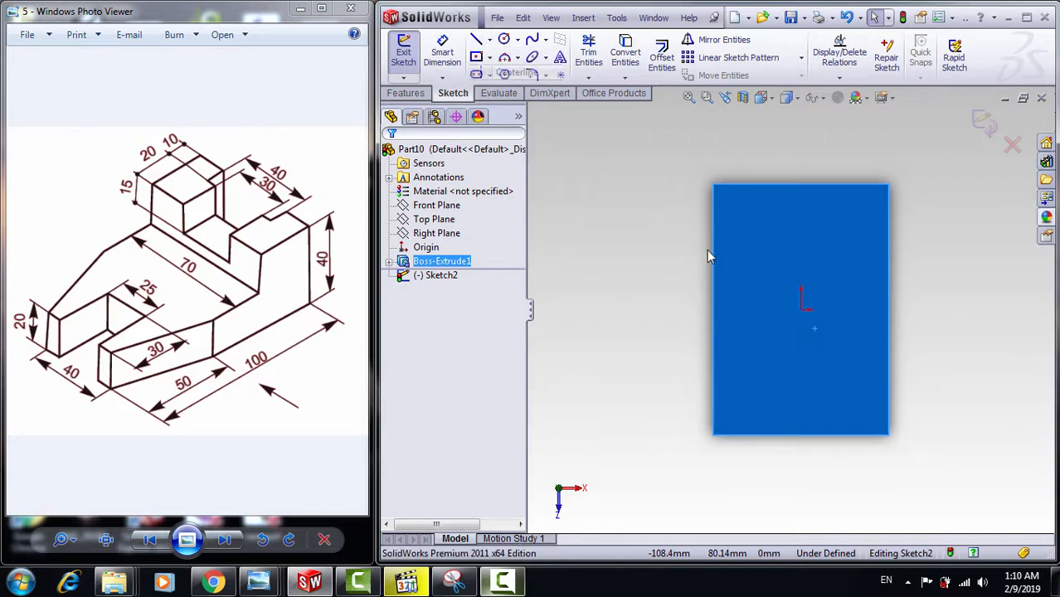
left_click(801, 309)
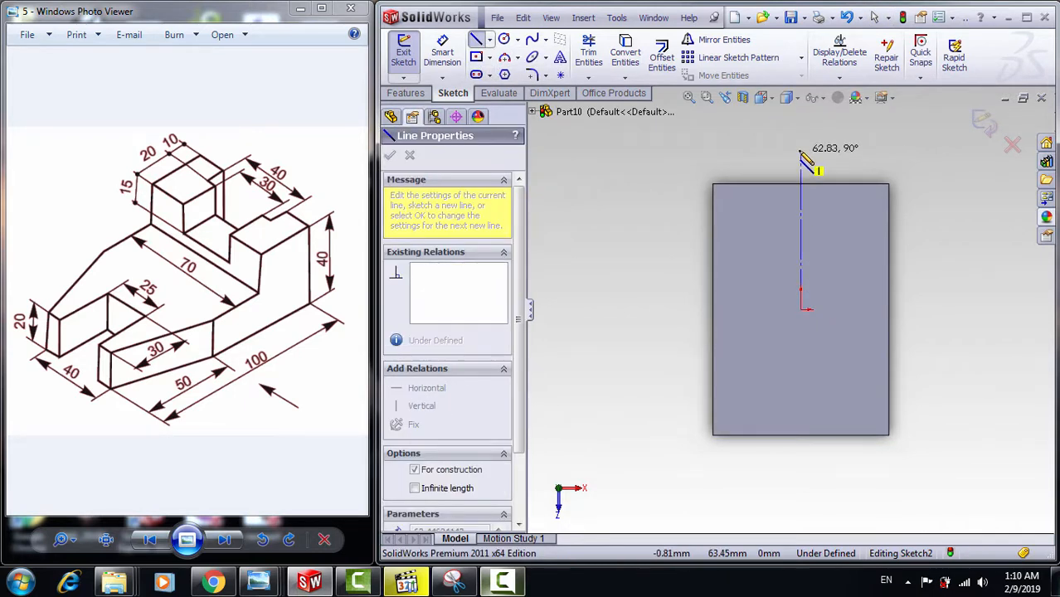
left_click(801, 151)
key("Escape")
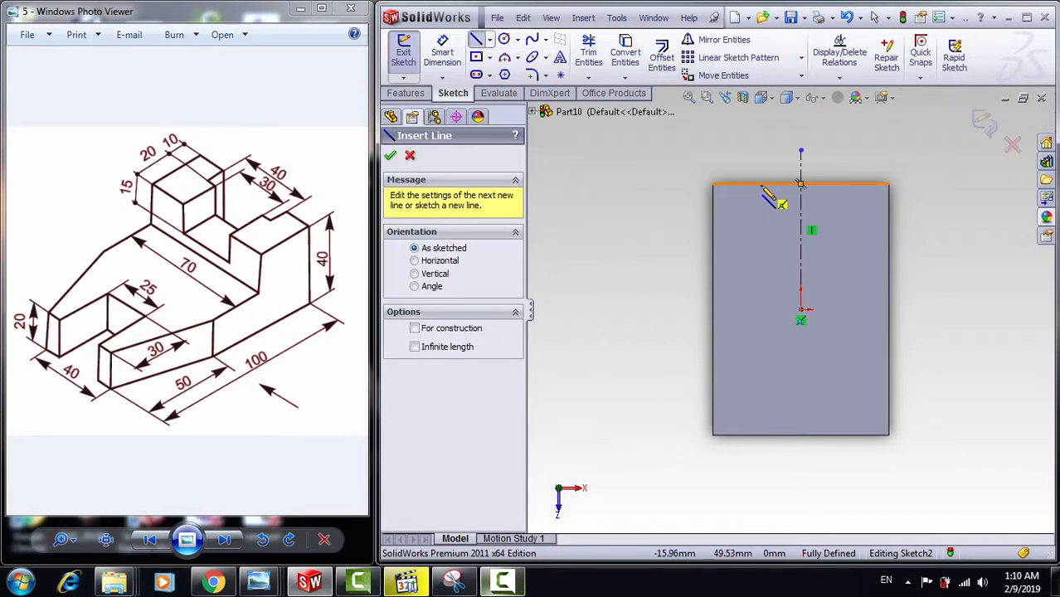
Sketch a closed T-shaped profile on the rear edge, about 35 mm wide and 10 mm deep, stepping in to a part about 24 mm wide.
left_click(762, 184)
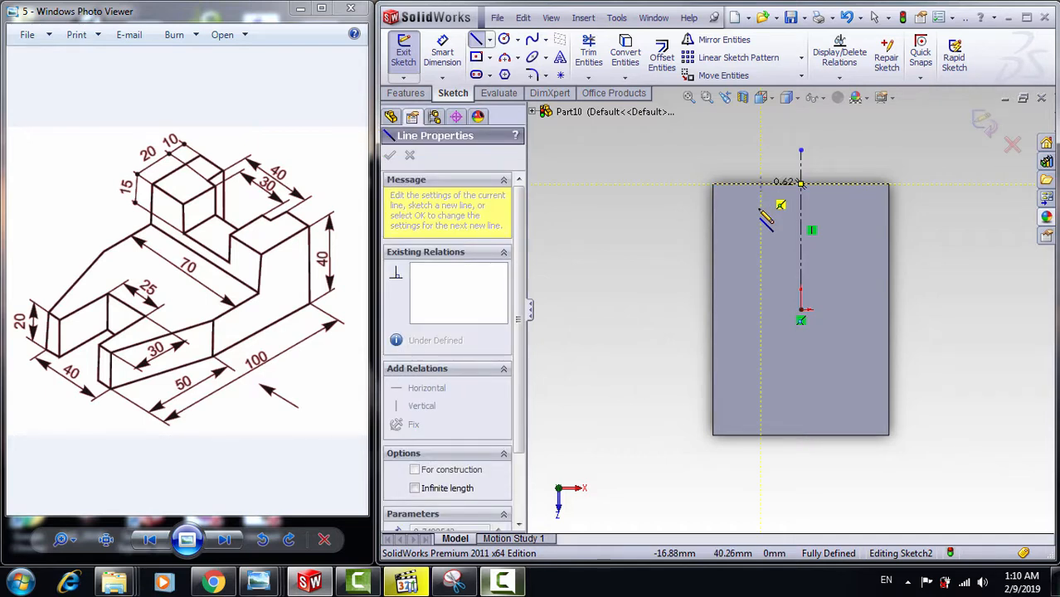
left_click(762, 208)
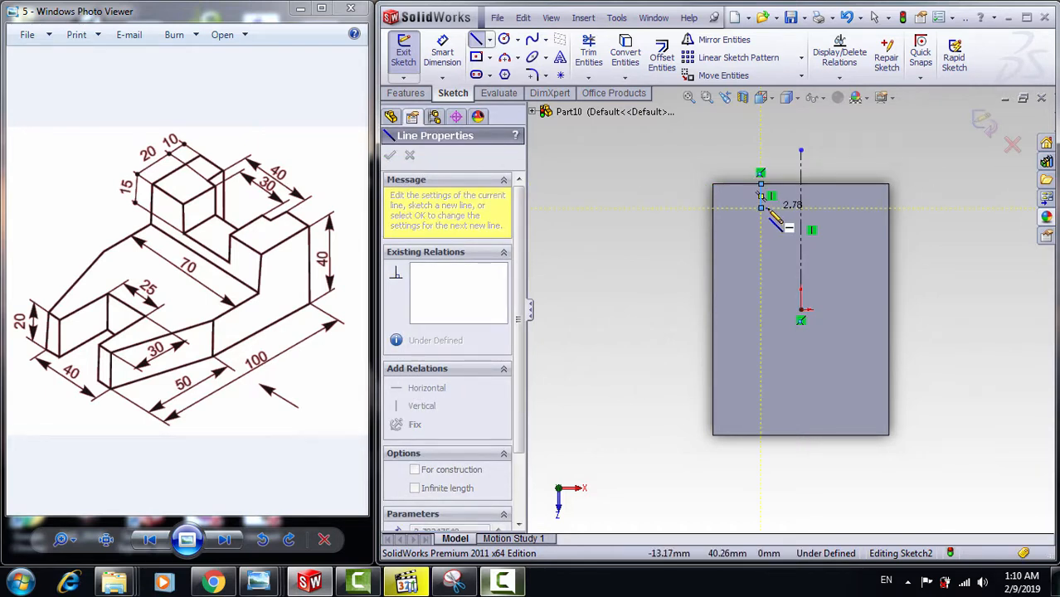
left_click(774, 208)
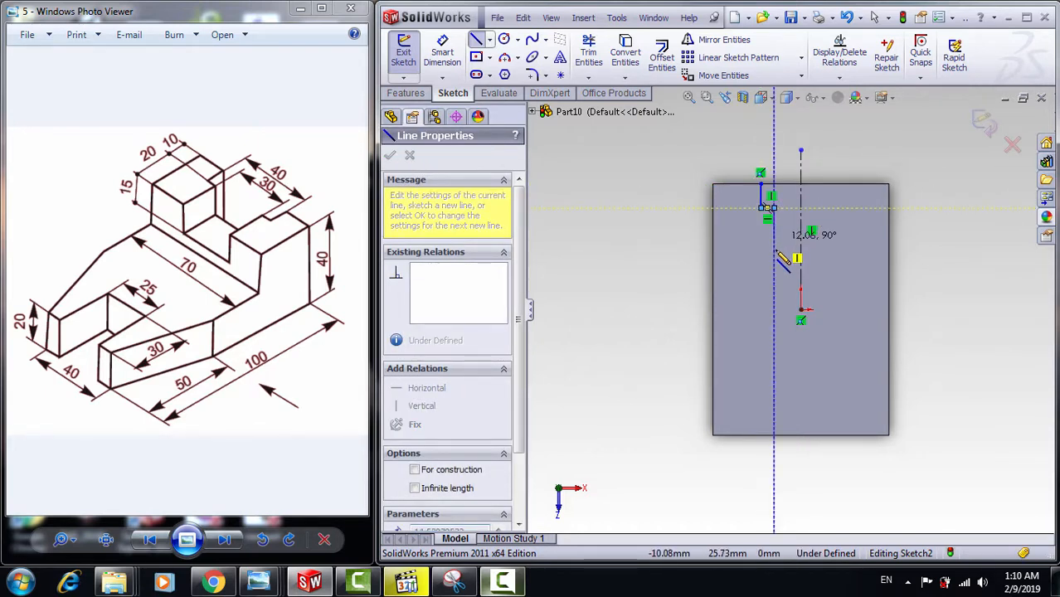
left_click(775, 249)
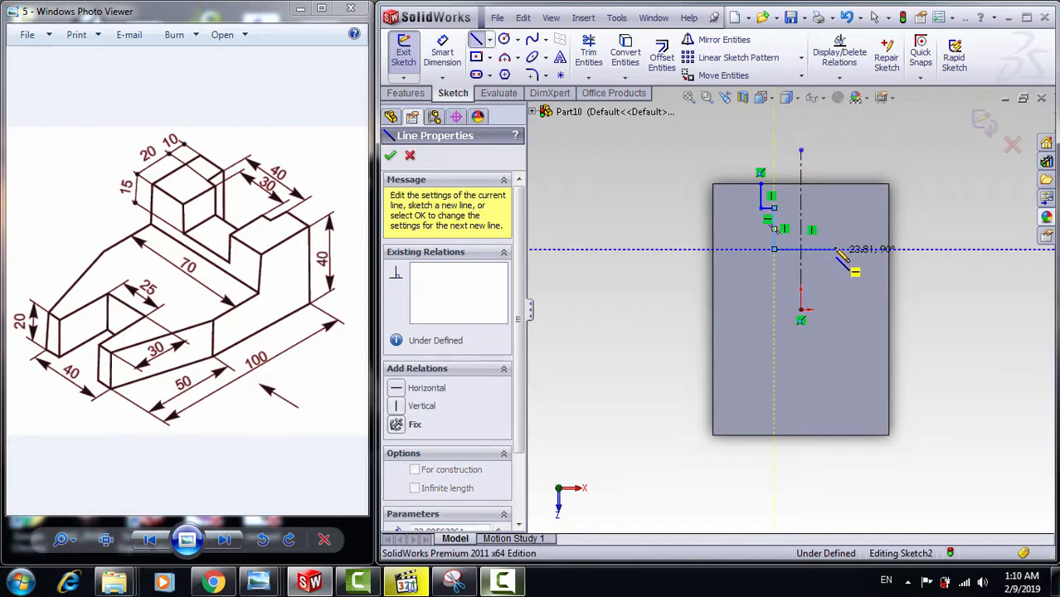
left_click(834, 249)
left_click(834, 207)
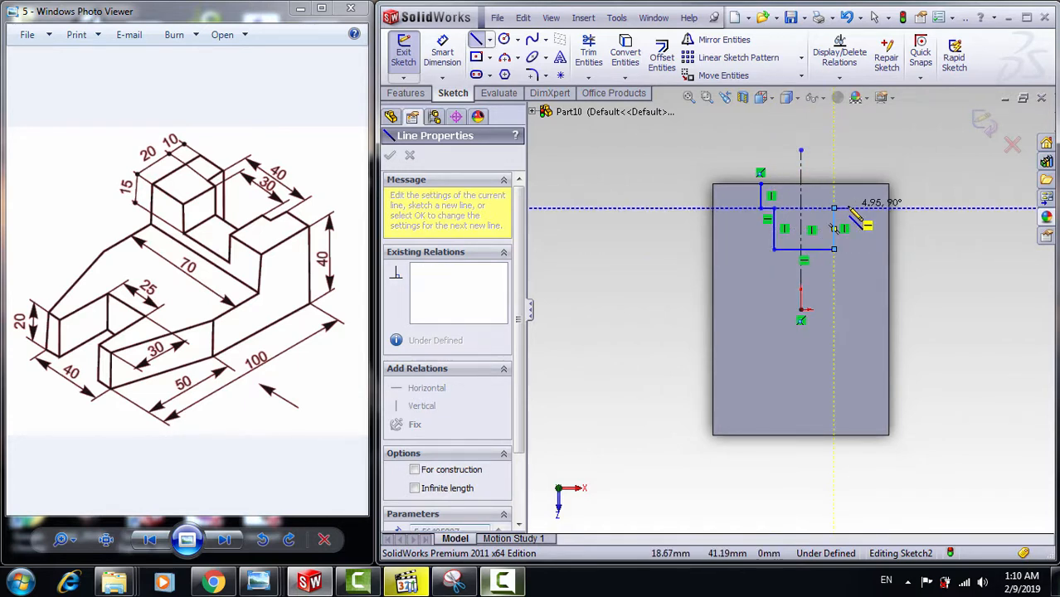
left_click(847, 208)
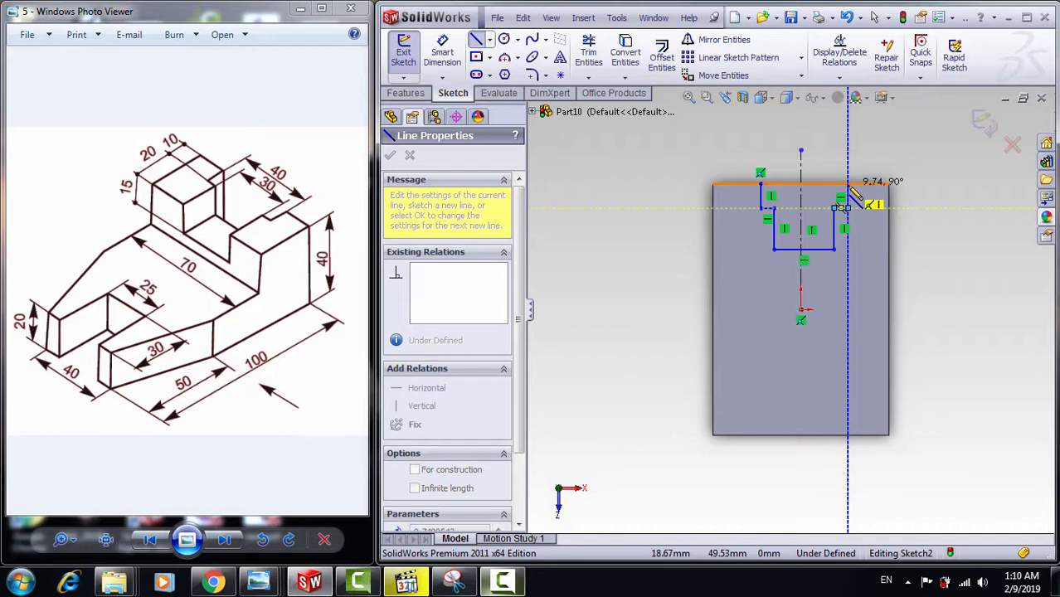
left_click(847, 183)
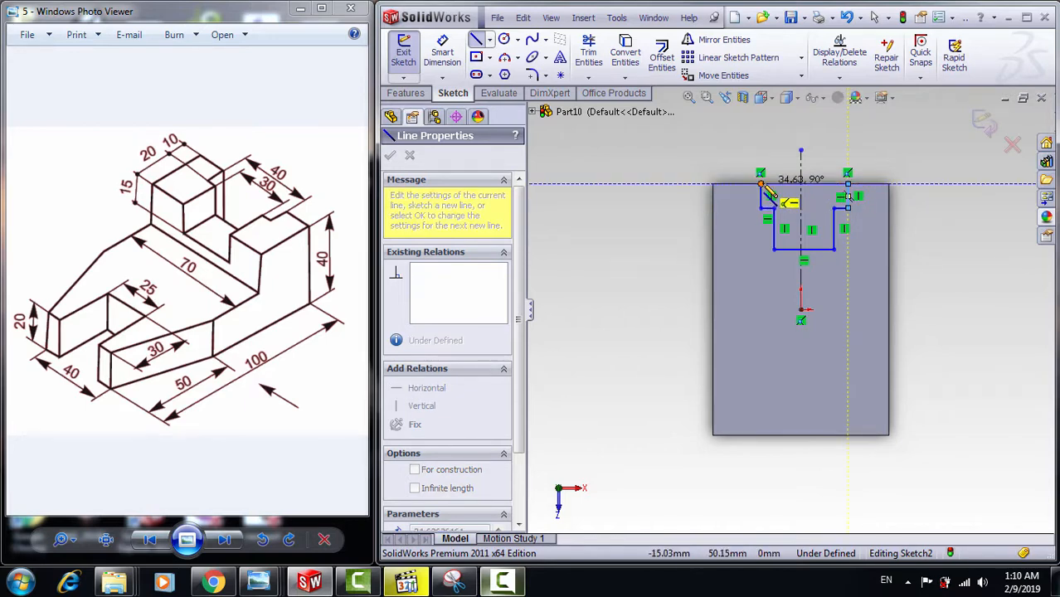
left_click(760, 182)
key("Escape")
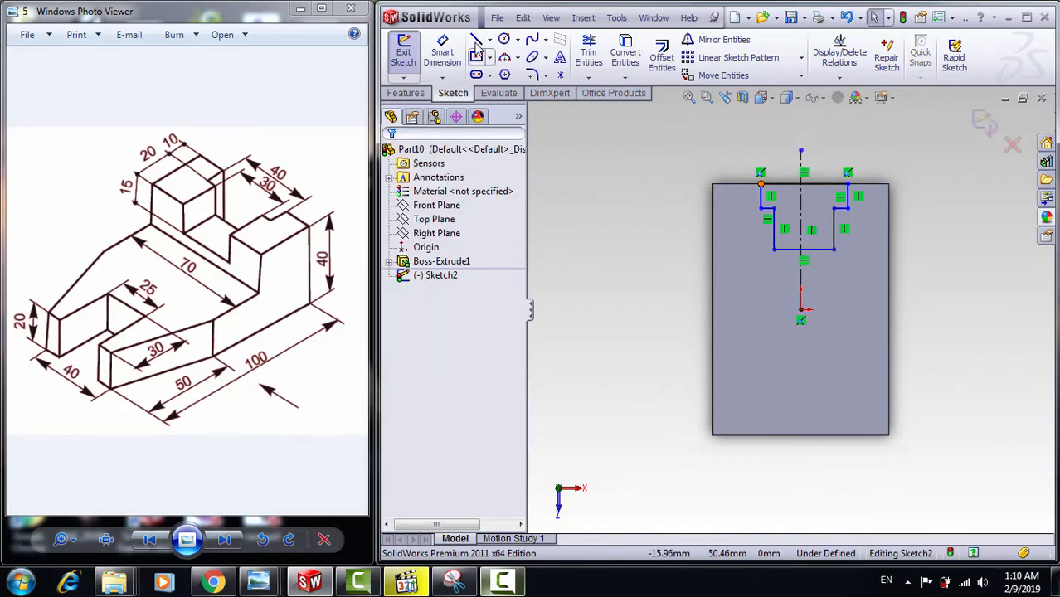
Draw a horizontal line between the profile's two inner step corners to separate the wide and narrow parts.
left_click(774, 209)
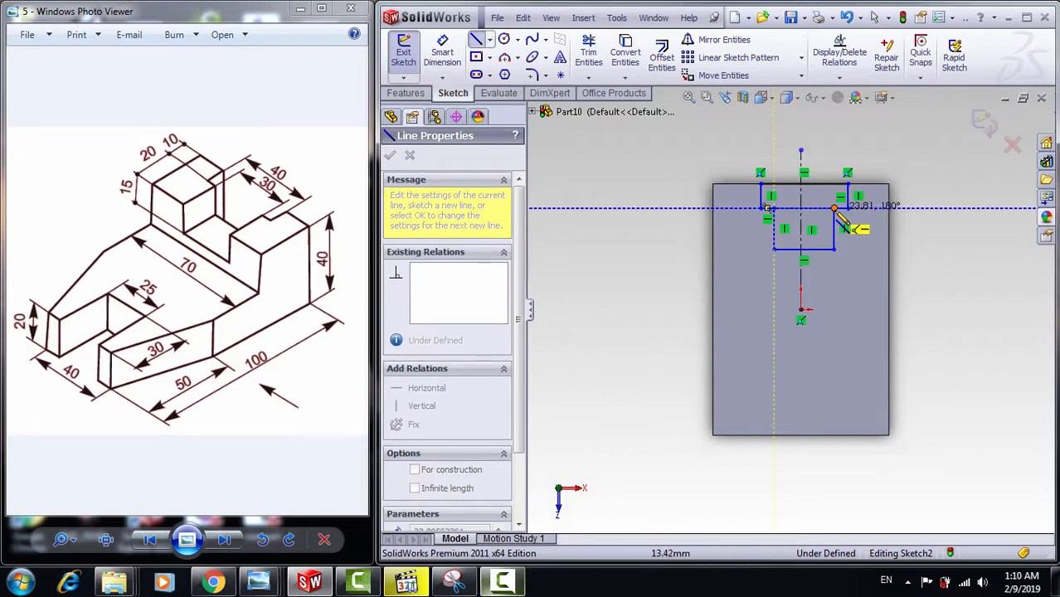
left_click(835, 209)
key("Escape")
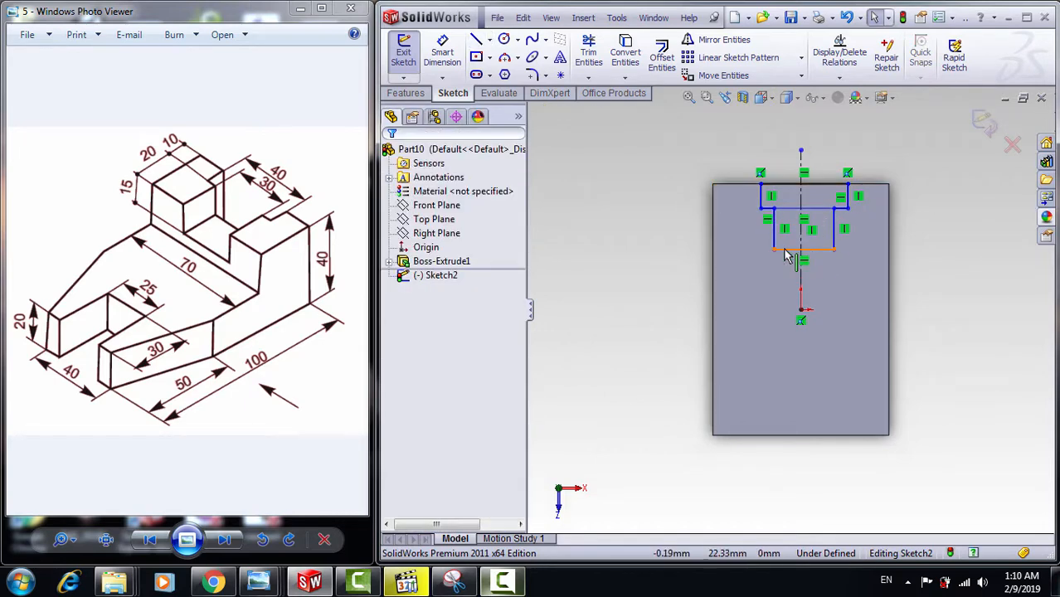
Dimension the T-profile's line along the block's rear edge to 40 mm.
left_click(440, 60)
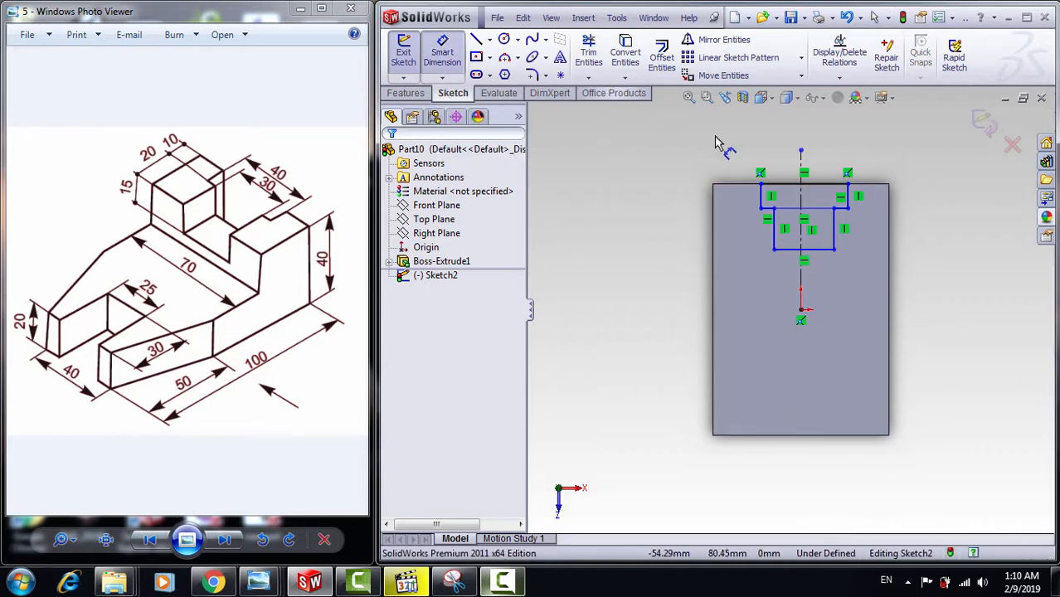
left_click(822, 184)
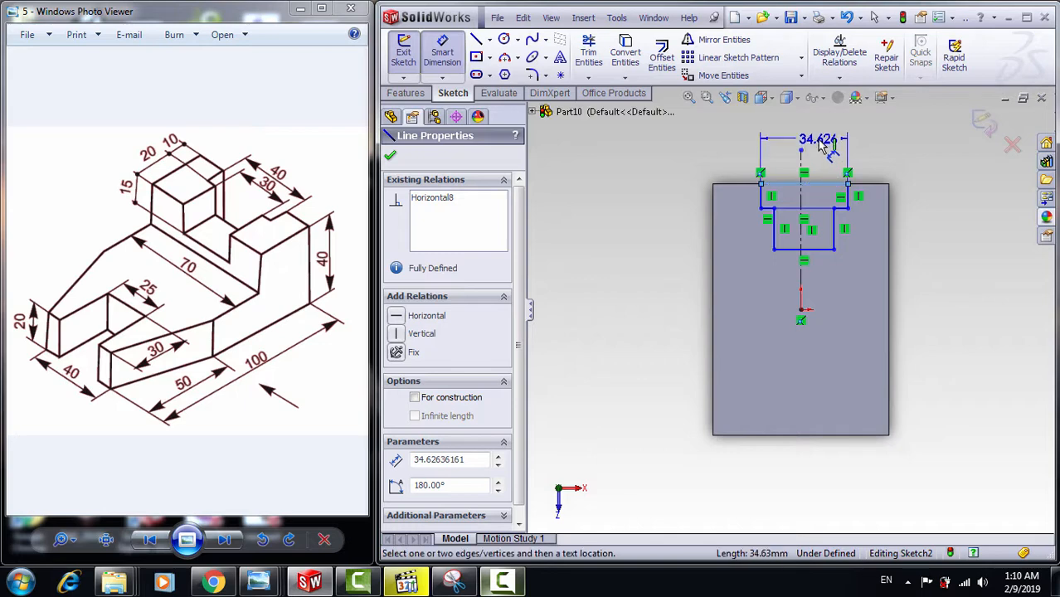
left_click(821, 143)
type("40")
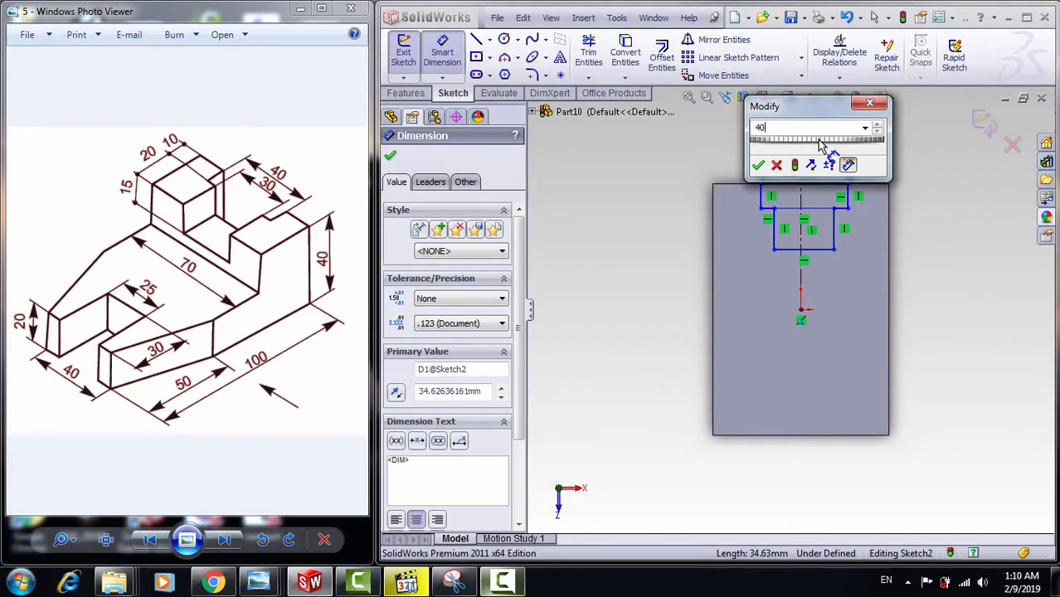
left_click(758, 165)
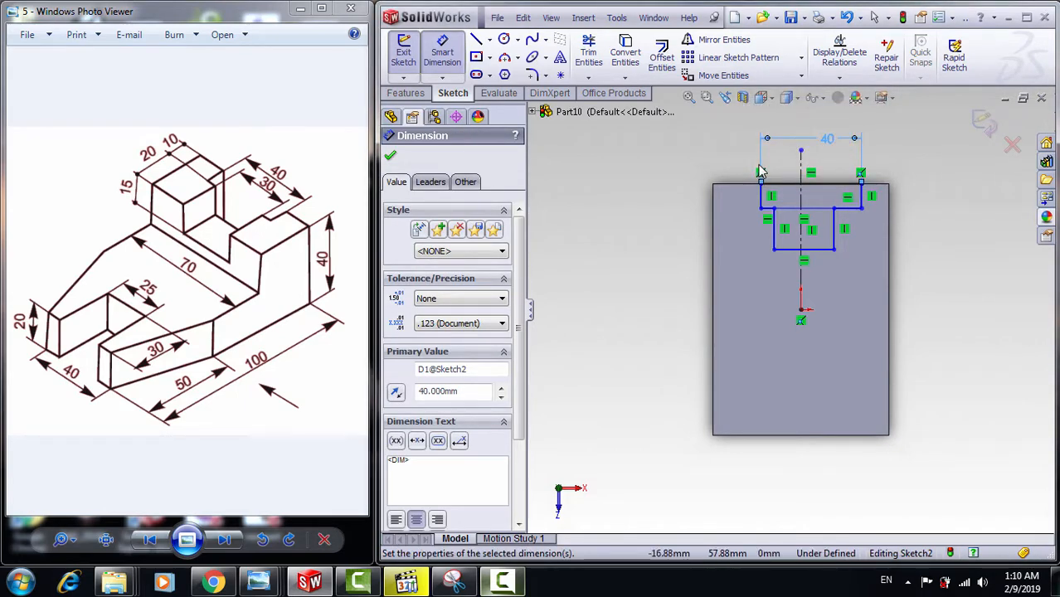
Dimension the width of the T-profile's narrow part to 30 mm.
left_click(790, 253)
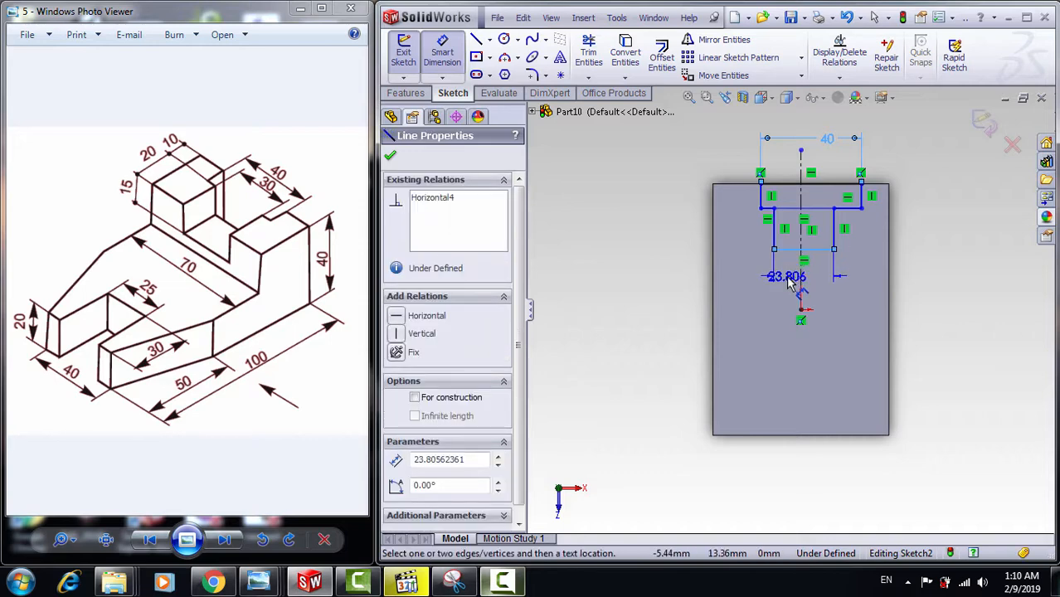
left_click(790, 282)
type("30")
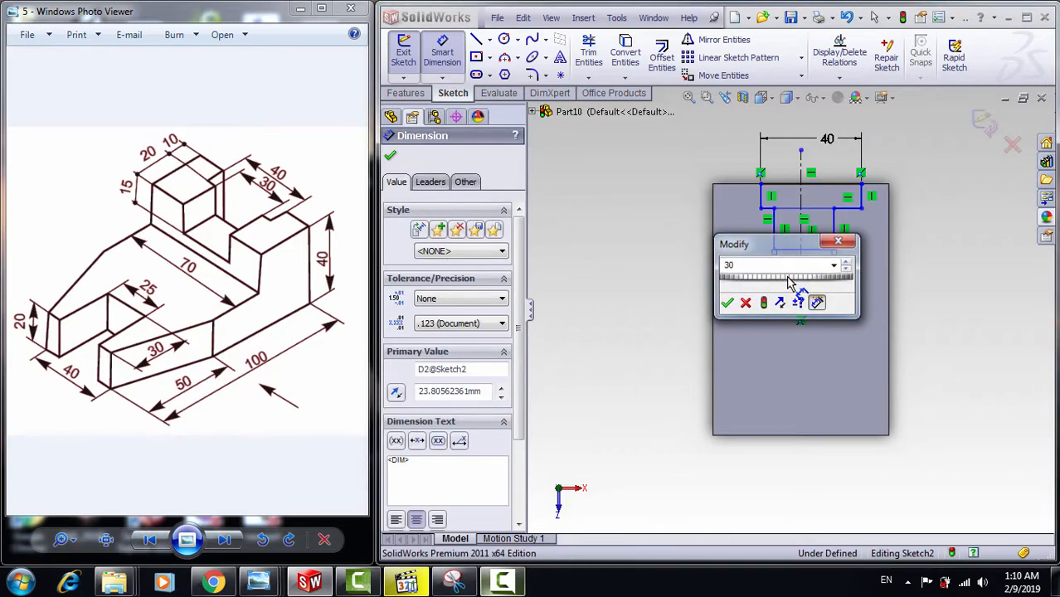
key("Return")
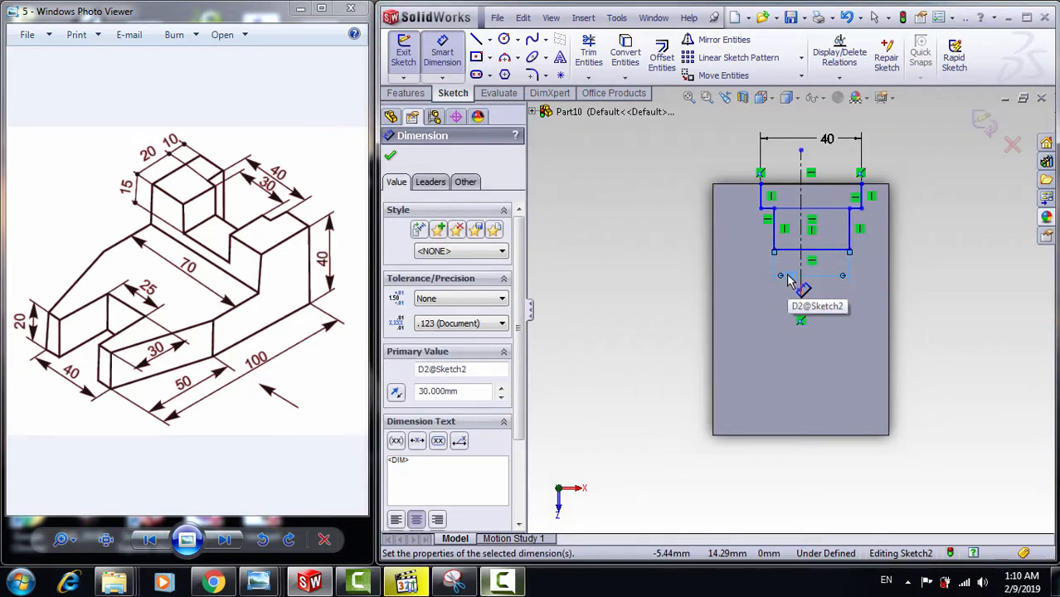
Dimension the depth of the T-profile's wide part to 10 mm.
left_click(795, 208)
left_click(797, 185)
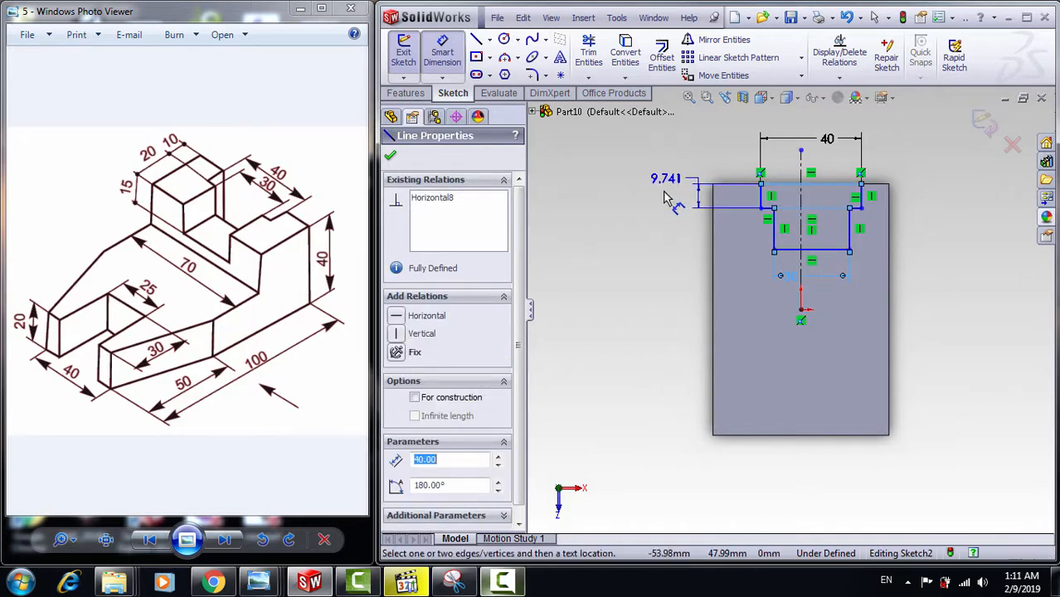
left_click(665, 194)
type("10")
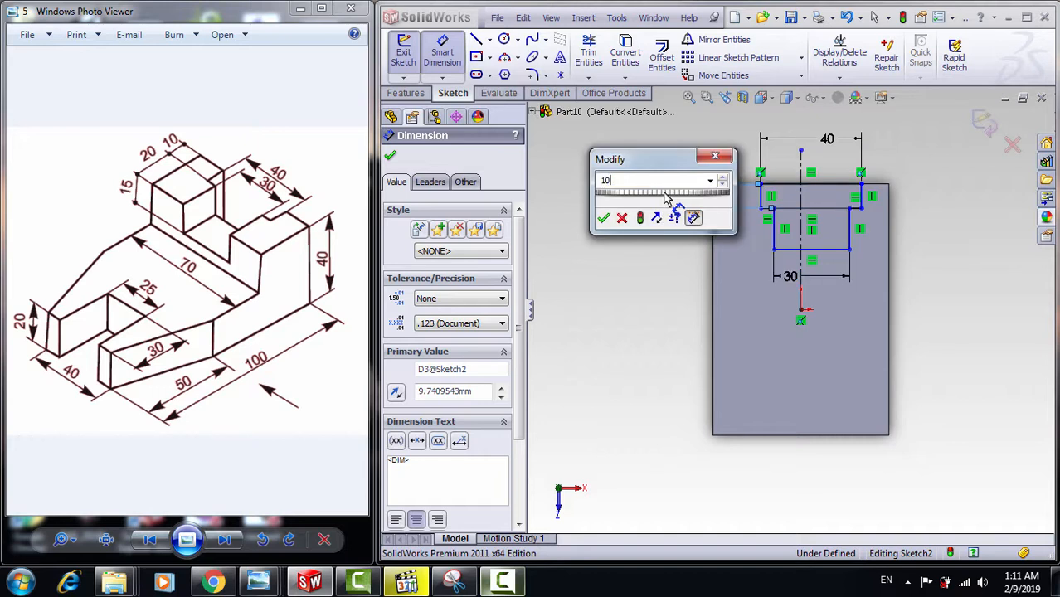
key("Return")
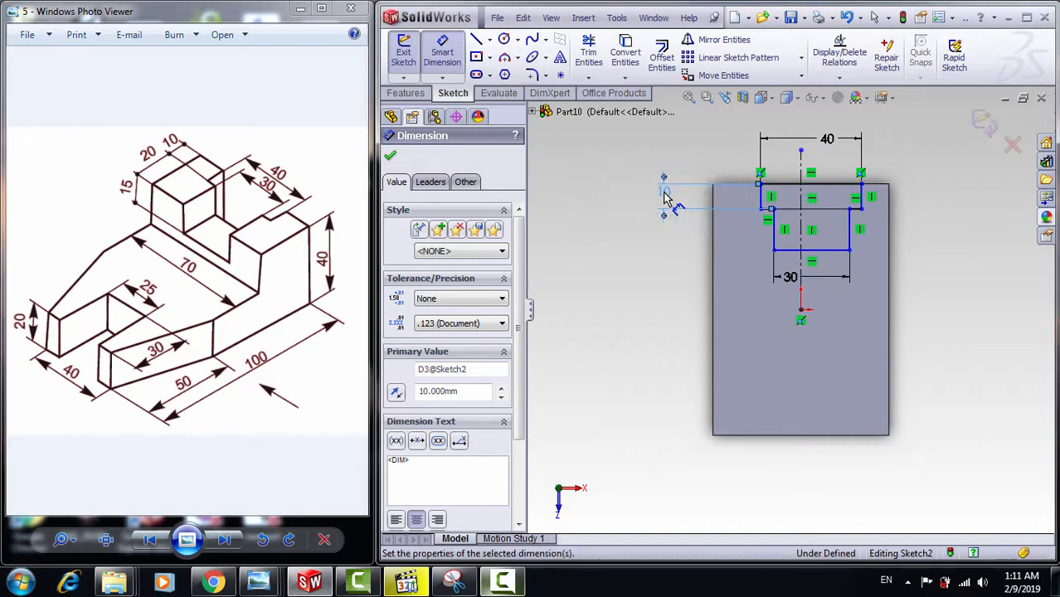
Dimension the depth of the T-profile's narrow part to 20 mm.
left_click(792, 251)
left_click(795, 209)
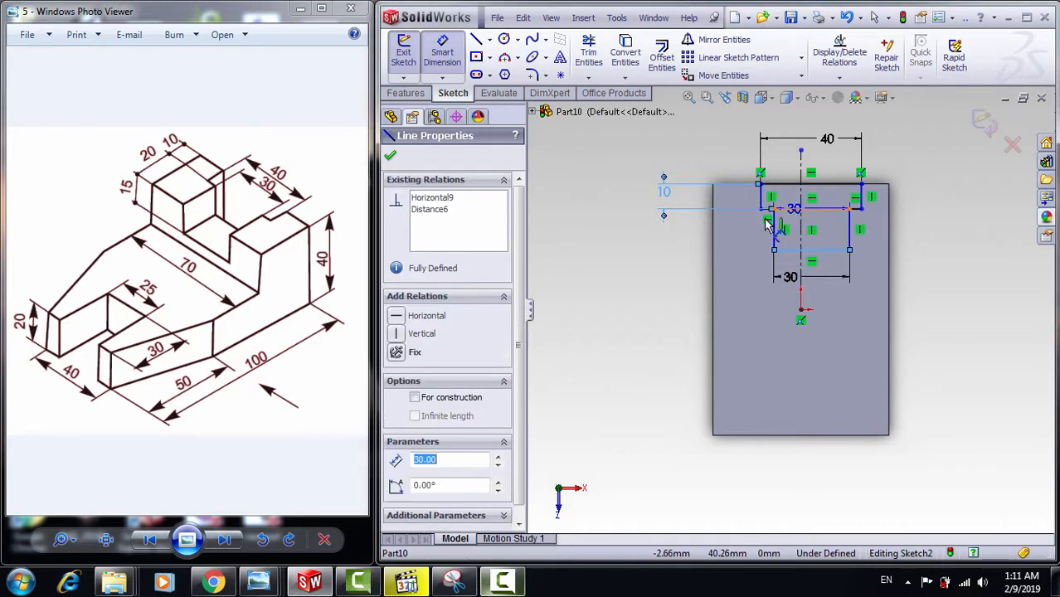
left_click(676, 240)
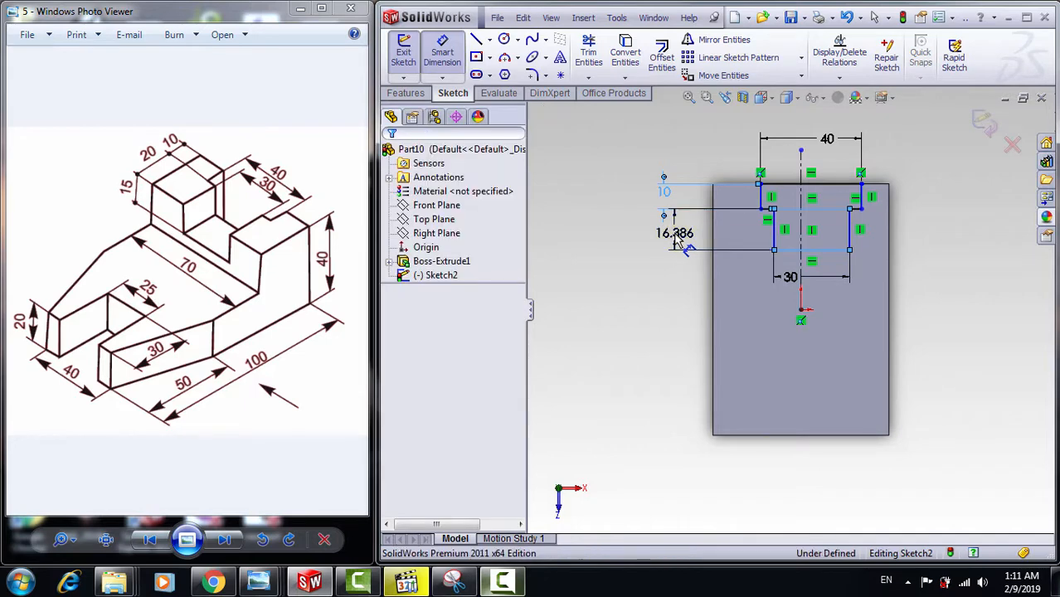
type("20")
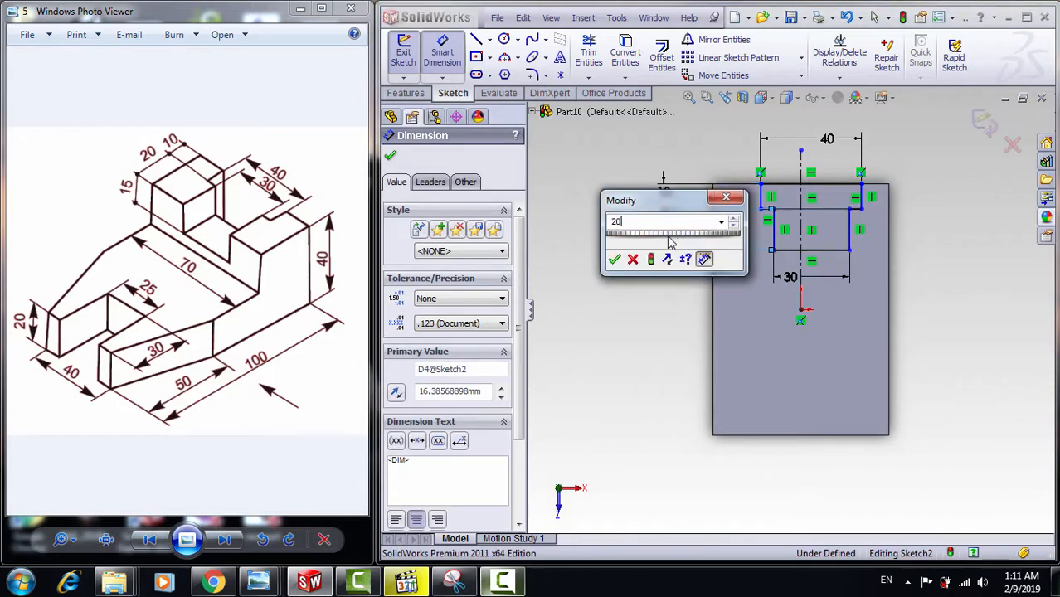
left_click(616, 260)
key("Escape")
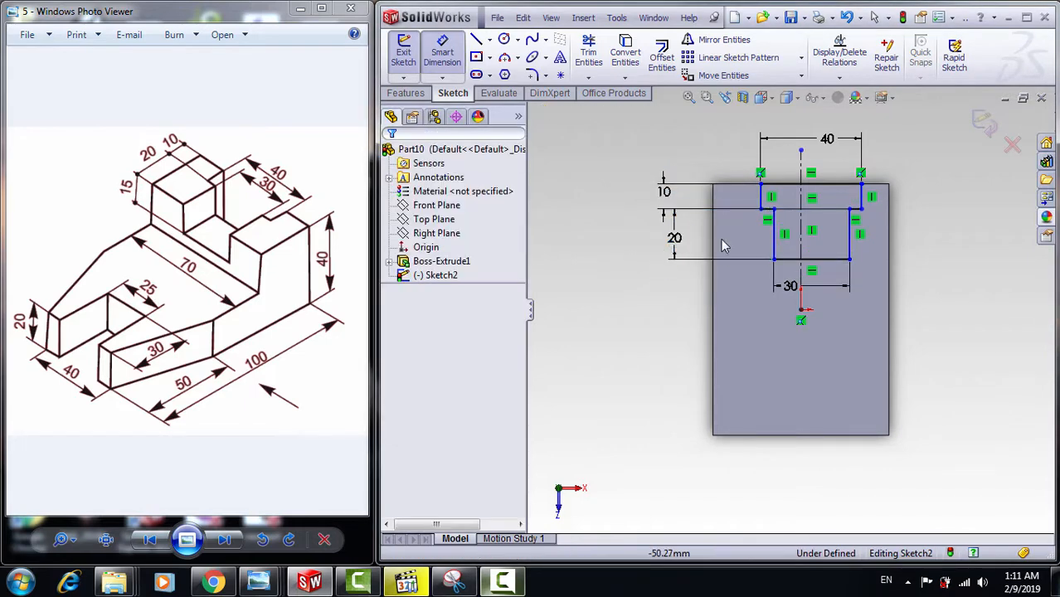
key("Escape")
Make the two side lines of the T-profile's wide part symmetric about the vertical centerline.
left_click(862, 197)
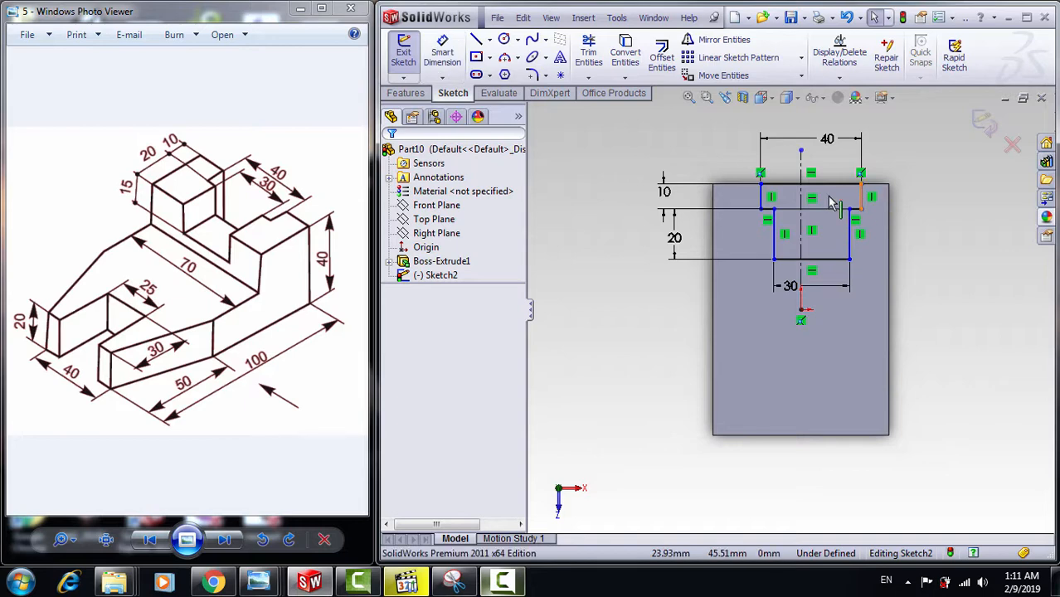
left_click(762, 194, "ctrl")
left_click(801, 165, "ctrl")
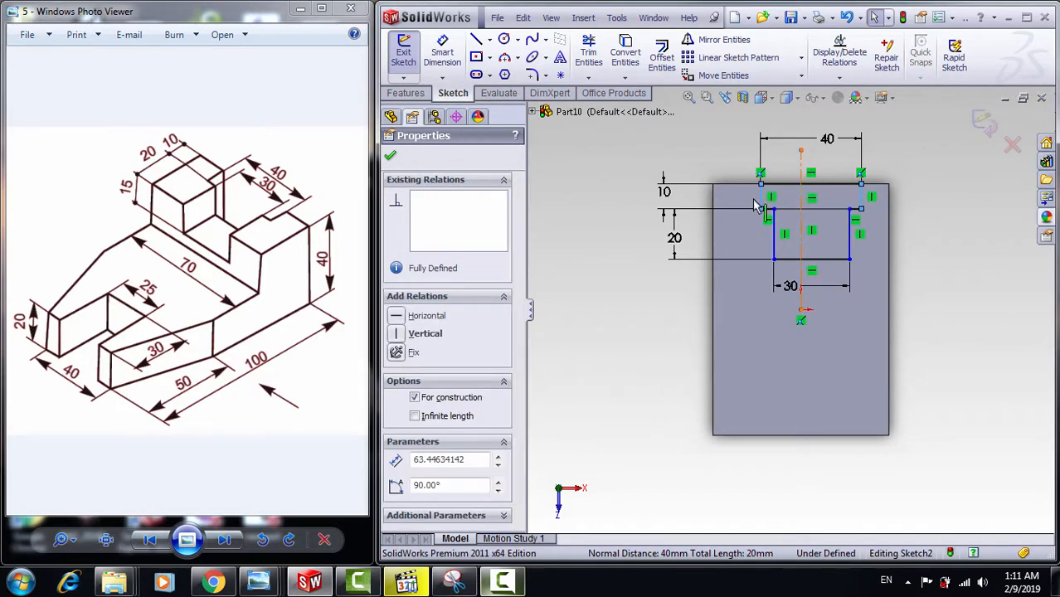
left_click(398, 498)
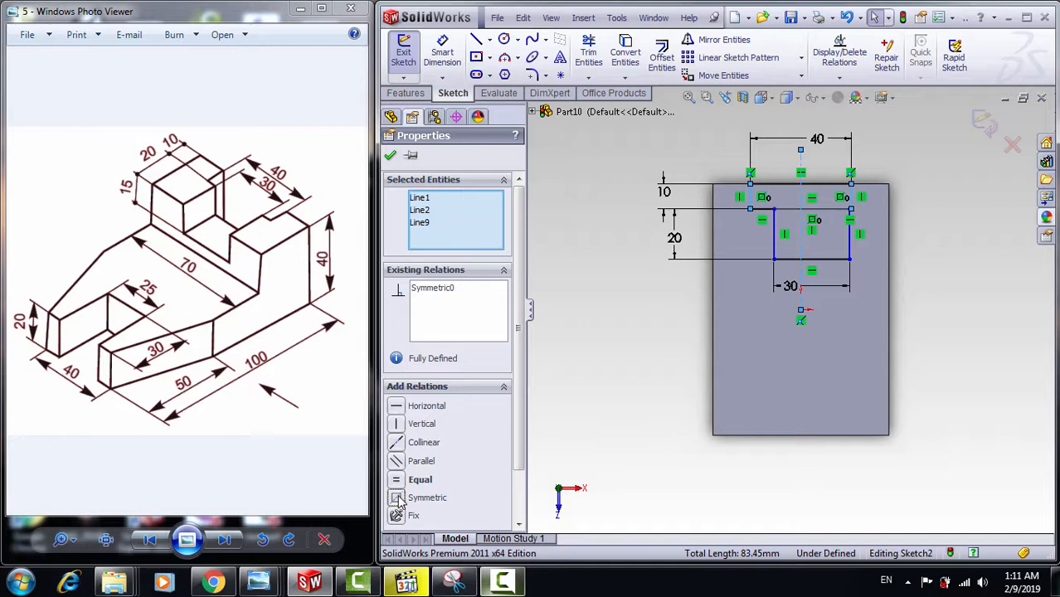
left_click(611, 404)
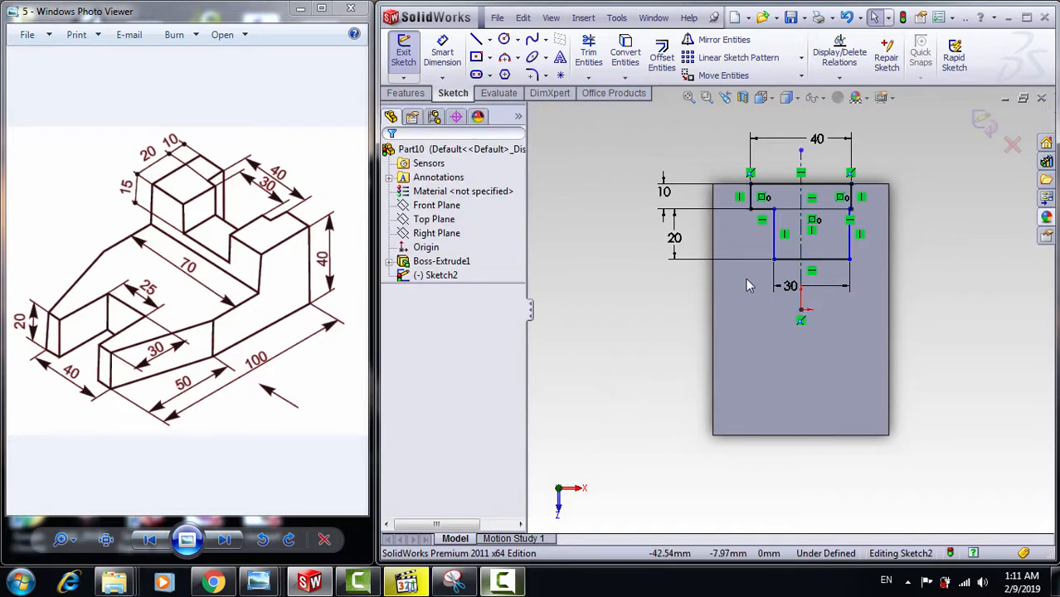
Make the two side lines of the T-profile's narrow part symmetric about the vertical centerline.
left_click(850, 243)
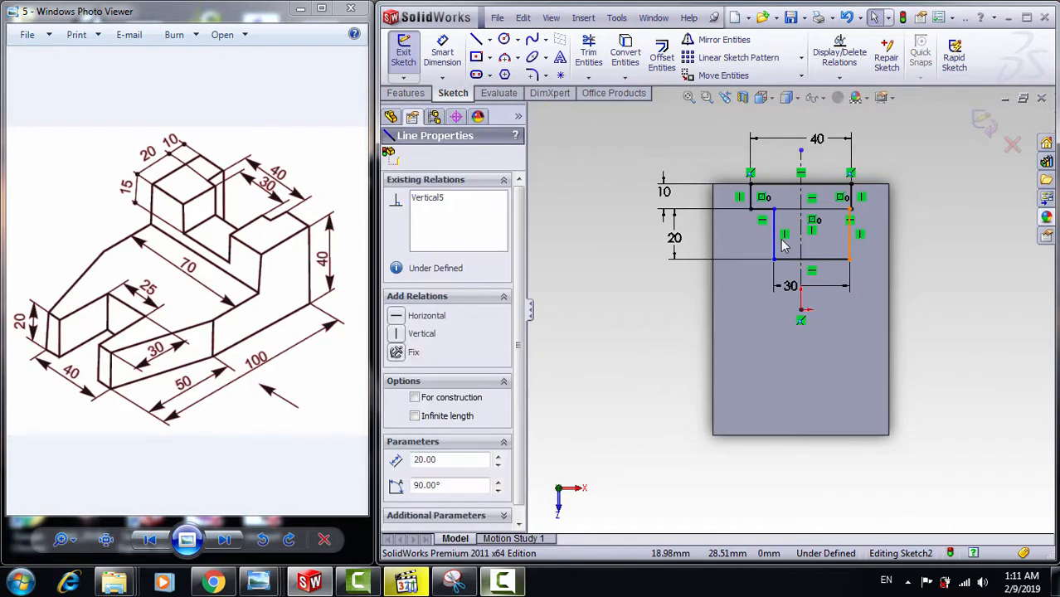
left_click(853, 242, "ctrl")
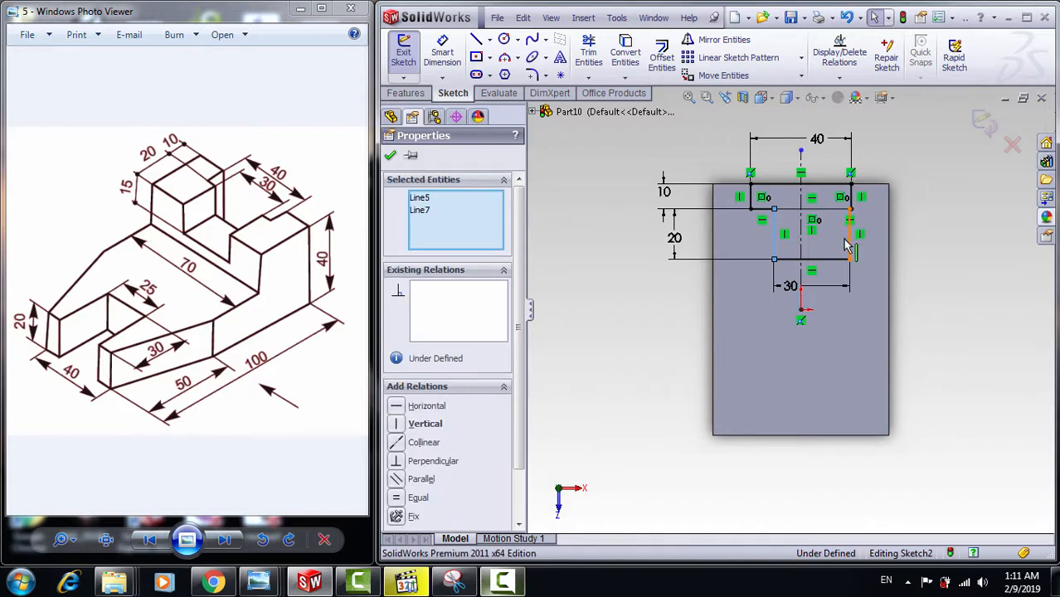
left_click(803, 253, "ctrl")
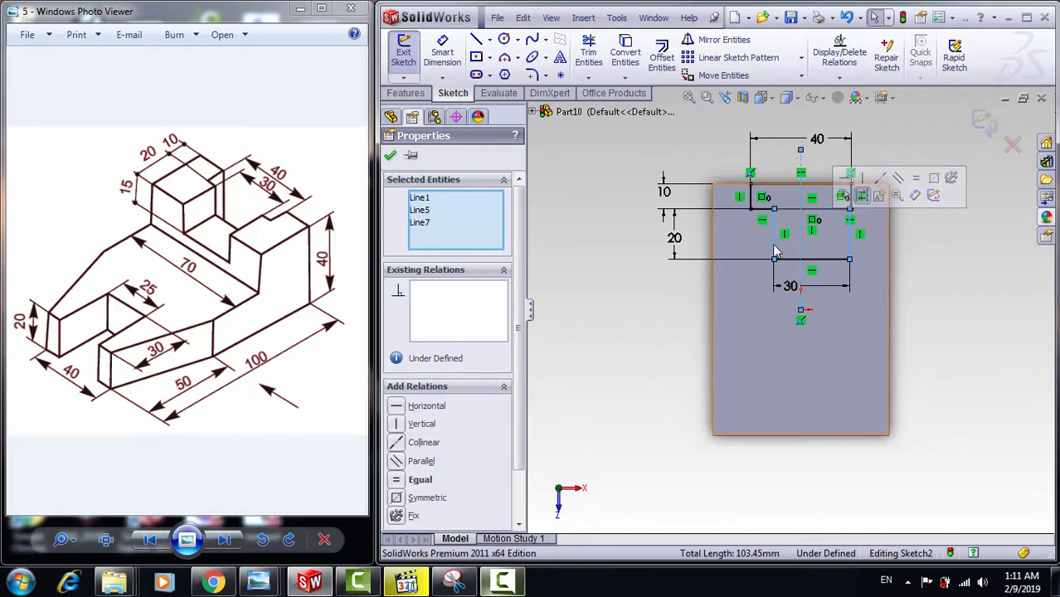
left_click(396, 499)
left_click(620, 373)
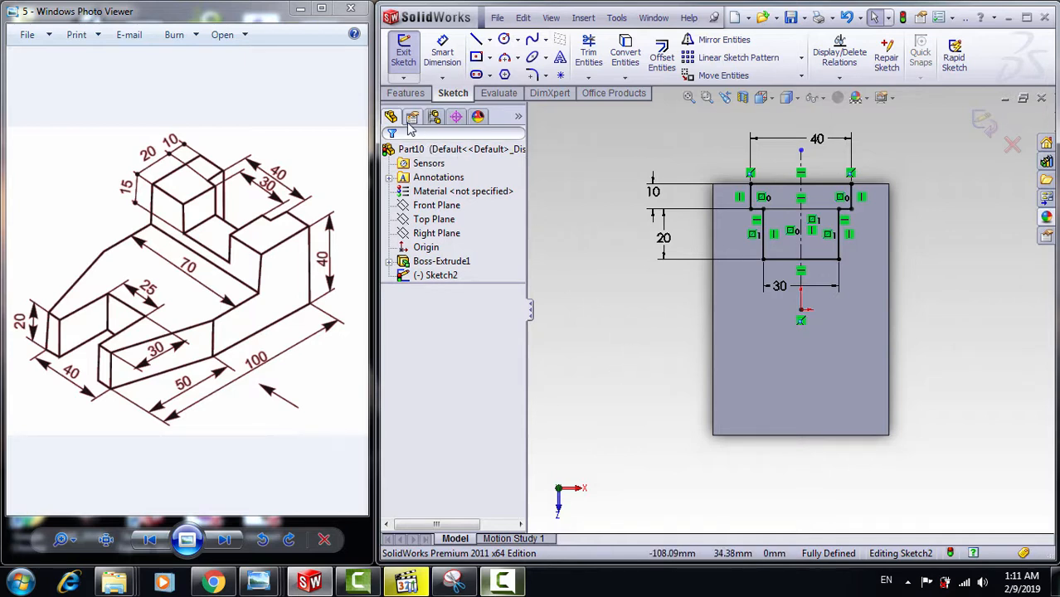
Cut both regions of the T-profile's narrow part 15 mm deep into the block with a blind Extruded Cut.
left_click(407, 93)
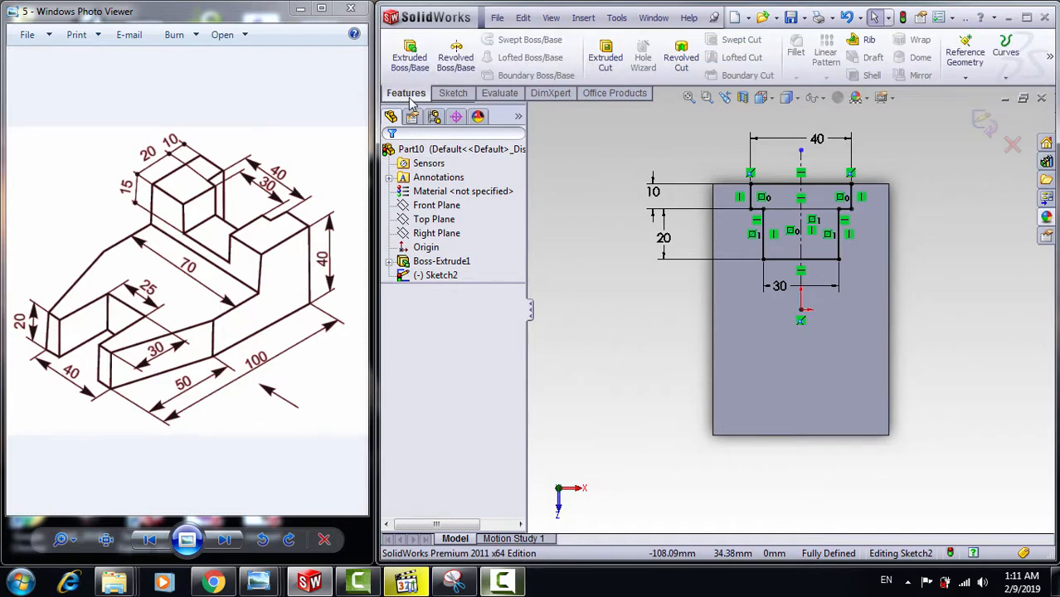
left_click(605, 56)
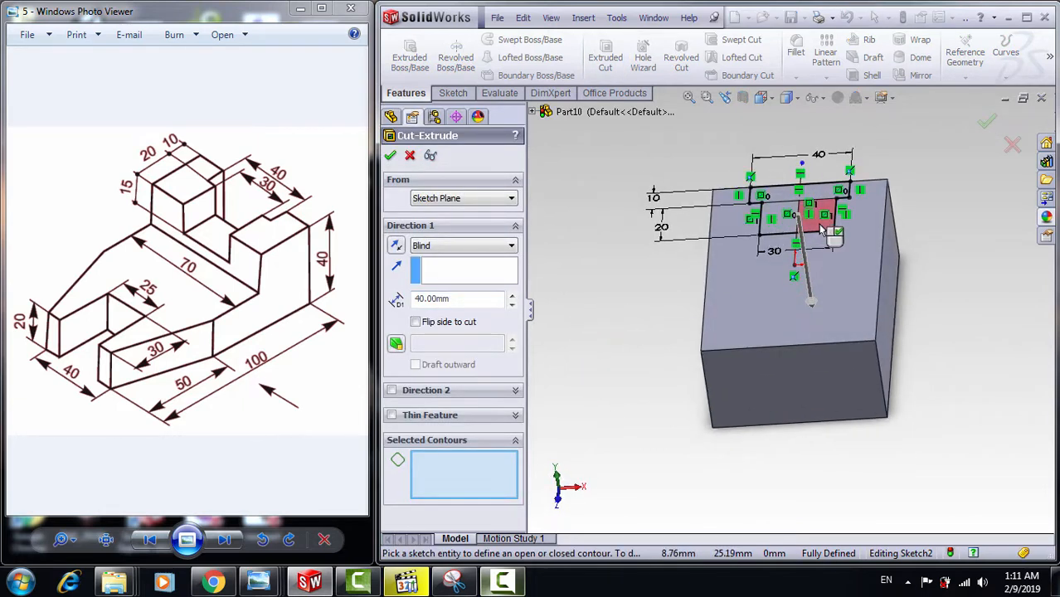
left_click(820, 230)
left_click(787, 230)
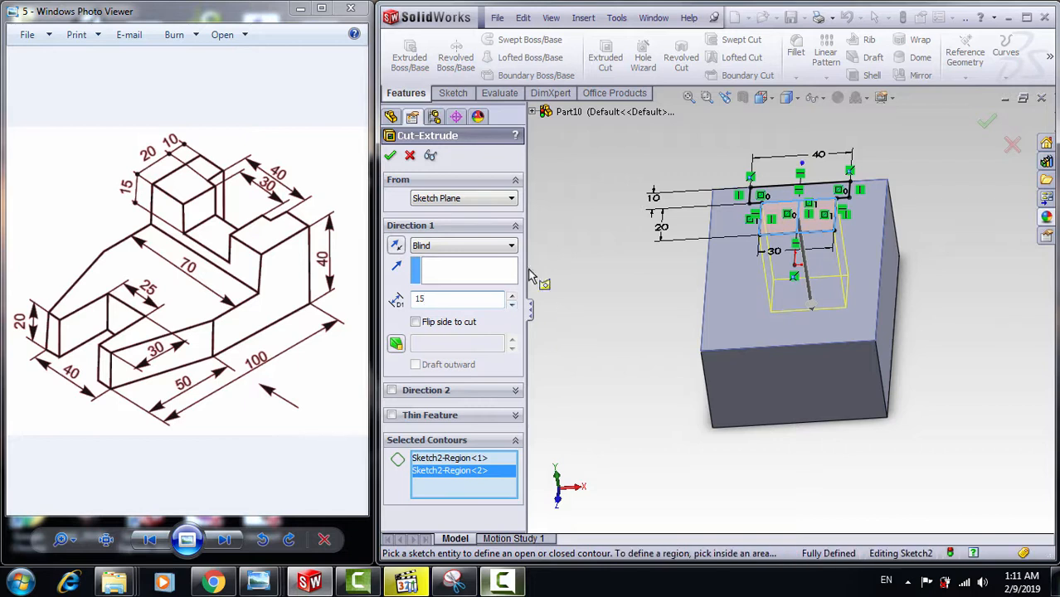
key("Return")
left_click(391, 156)
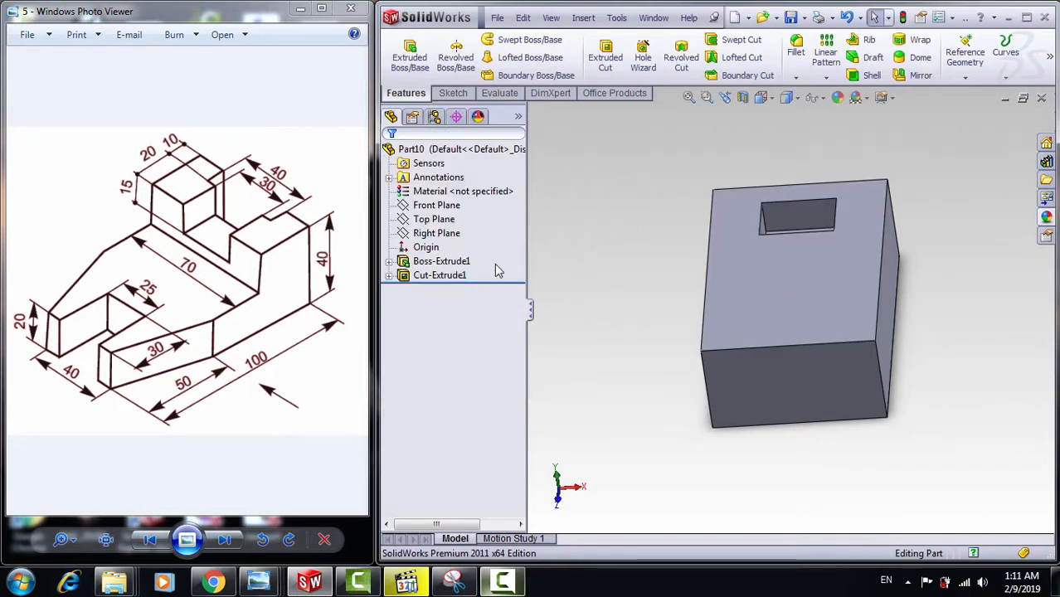
Reuse the T-profile sketch to cut both regions of its wide part through the whole block with Through All.
left_click(389, 275)
left_click(427, 292)
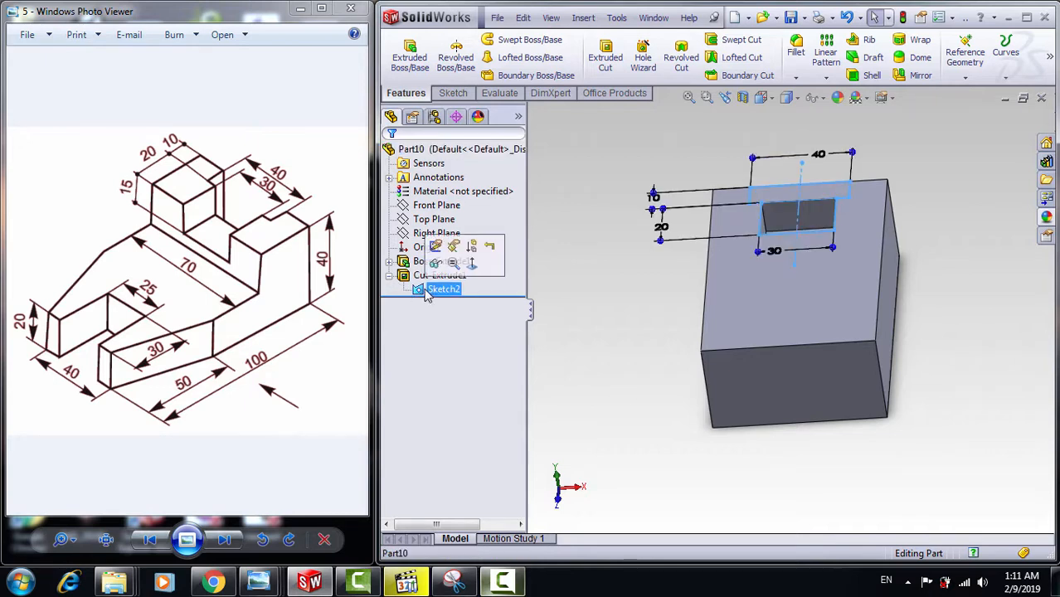
left_click(605, 56)
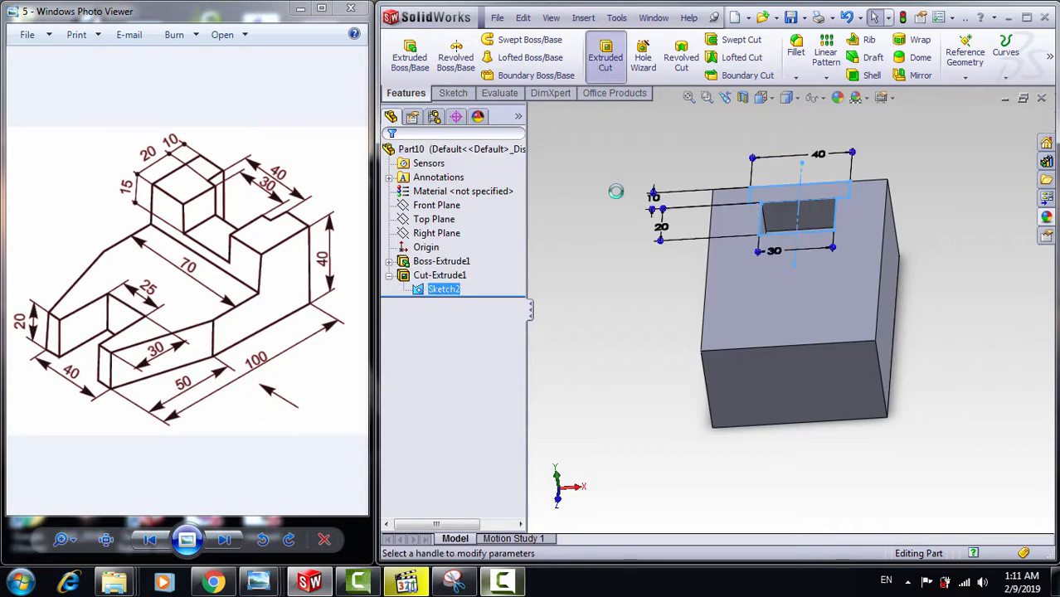
left_click(778, 197)
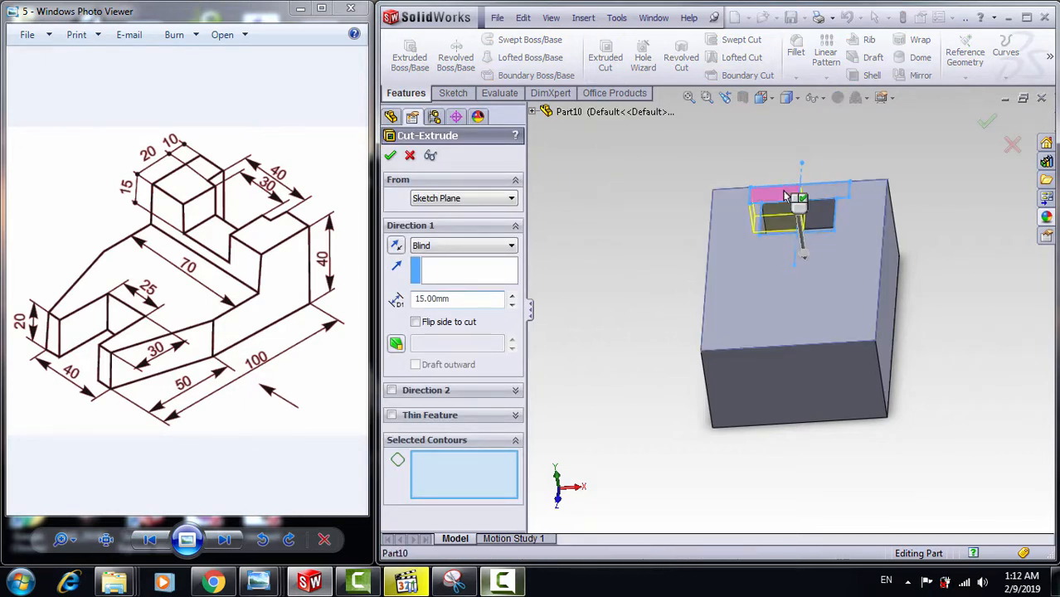
left_click(823, 193)
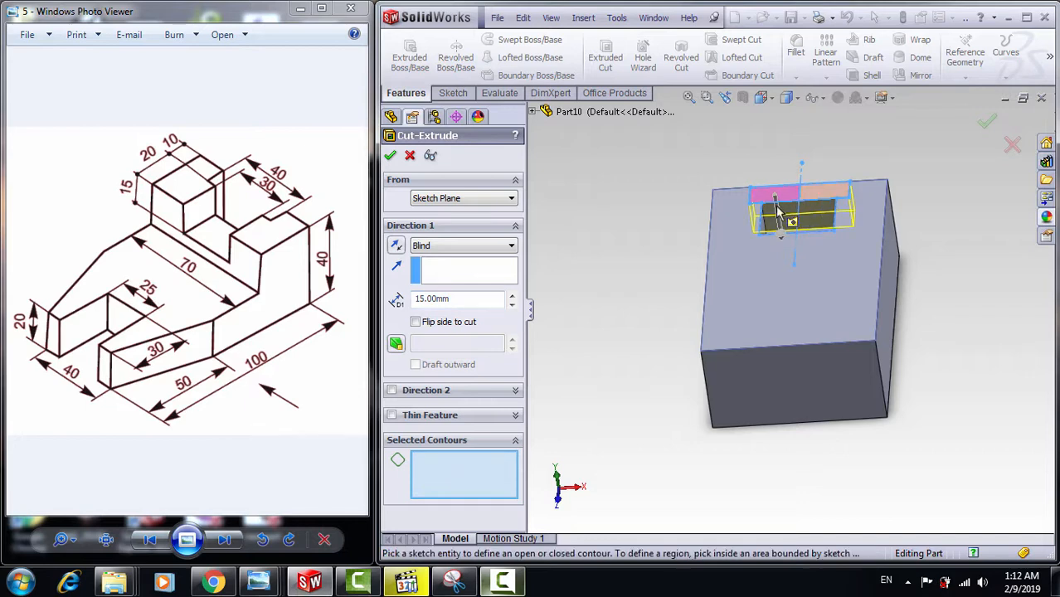
left_click(486, 249)
left_click(478, 271)
middle_click_drag(644, 374, 561, 329)
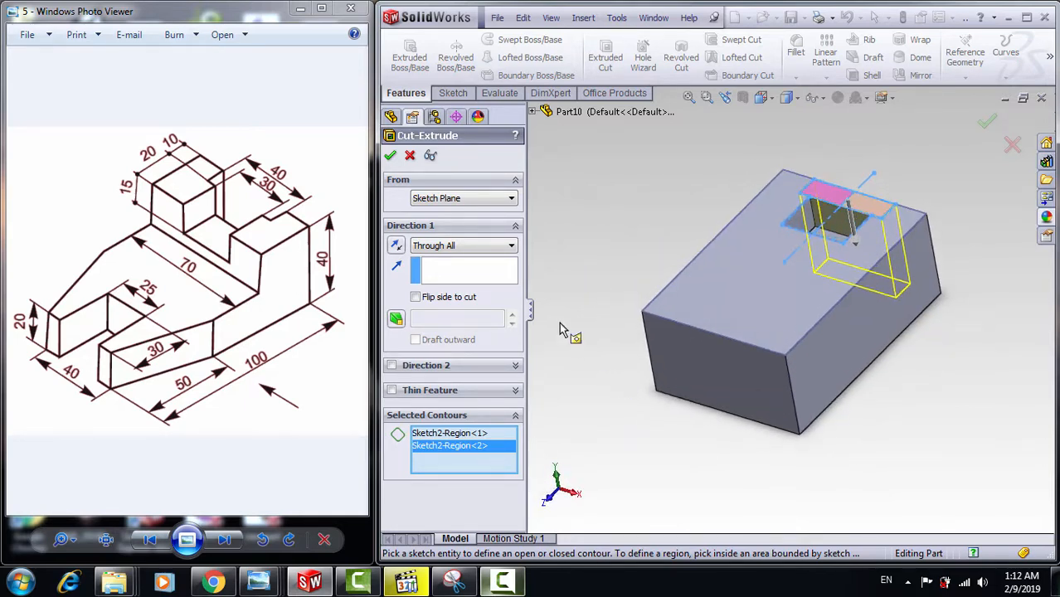
left_click(391, 156)
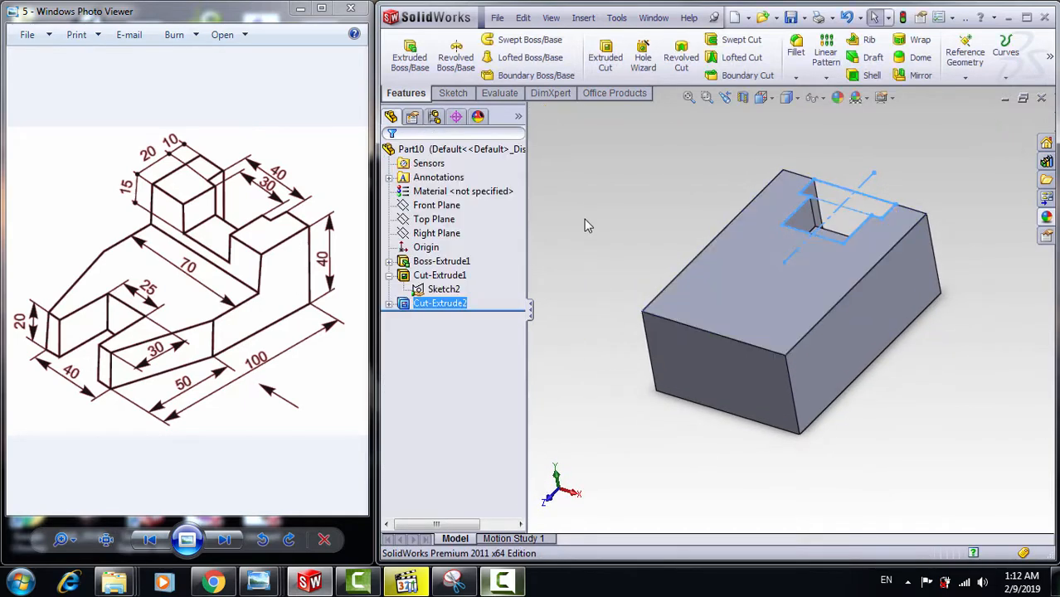
On the block's top face, sketch a corner rectangle from a front corner to the opposite side edge, 70 mm wide and about 76 mm long.
middle_click_drag(603, 312, 603, 317)
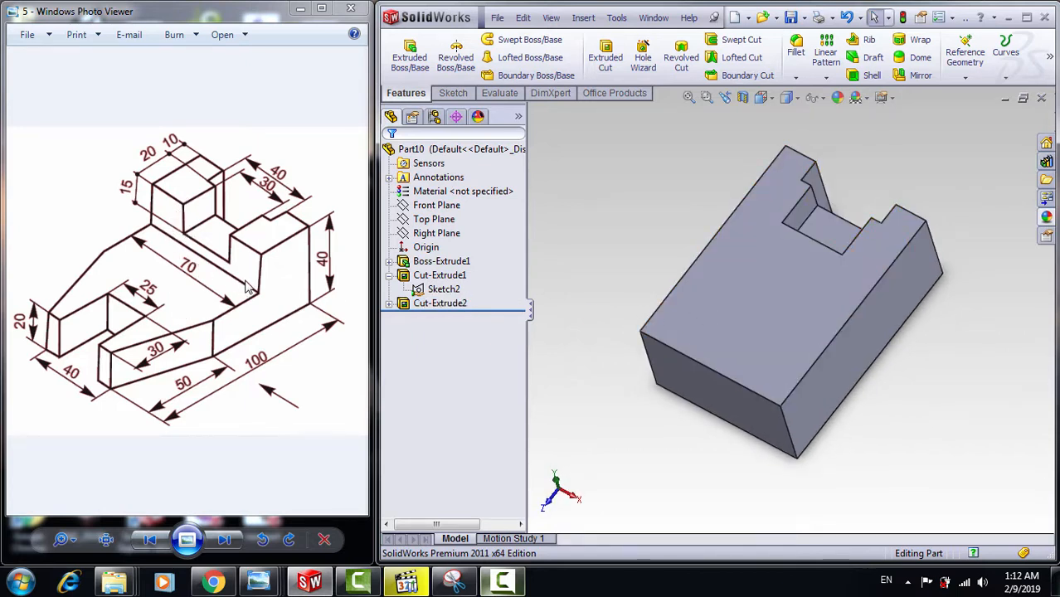
left_click(726, 276)
left_click(451, 93)
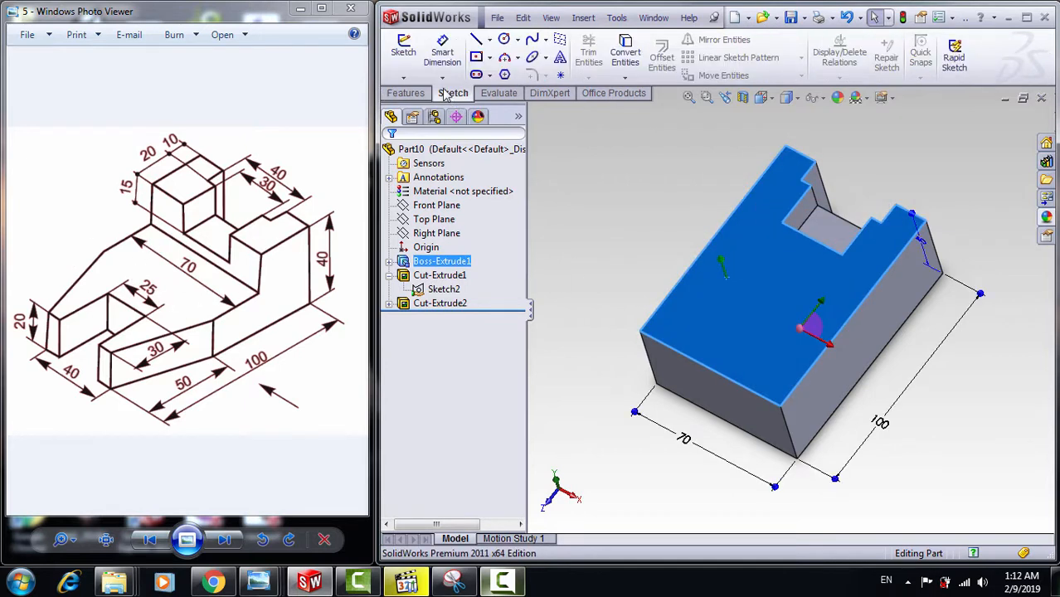
left_click(404, 53)
left_click(761, 97)
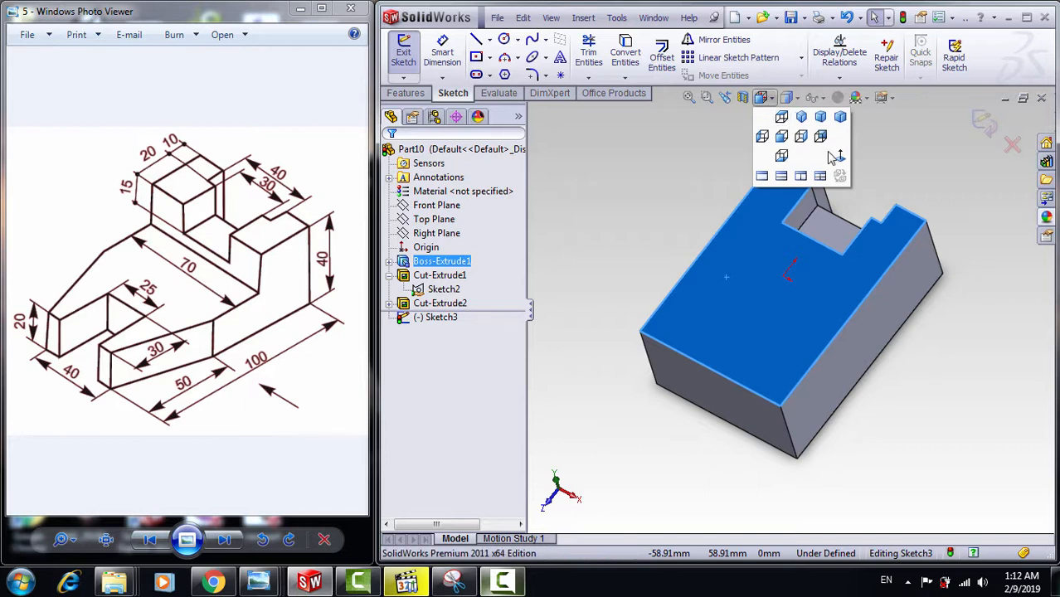
left_click(838, 162)
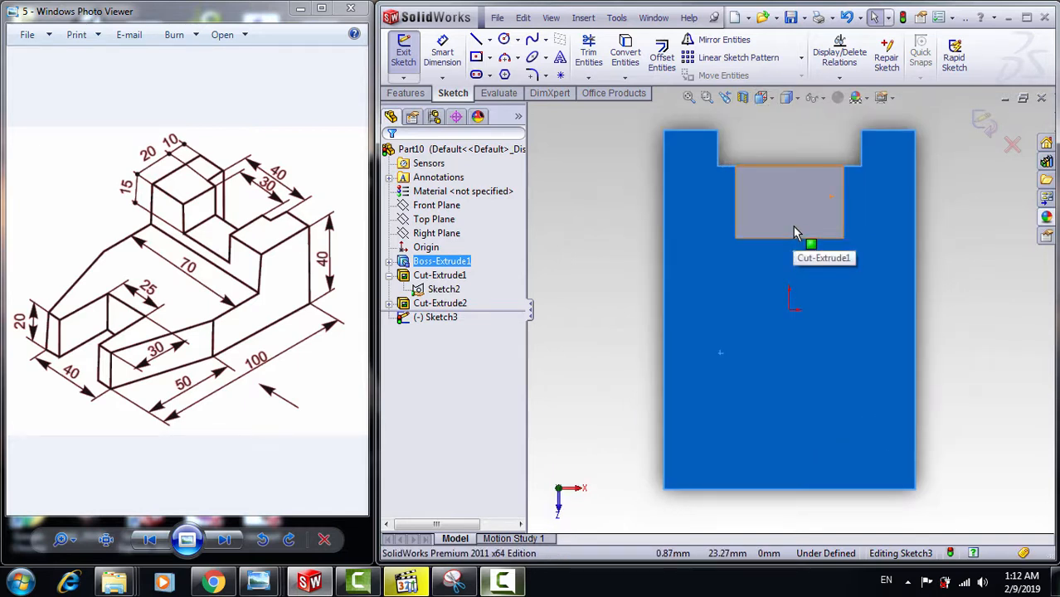
left_click(490, 59)
left_click(515, 74)
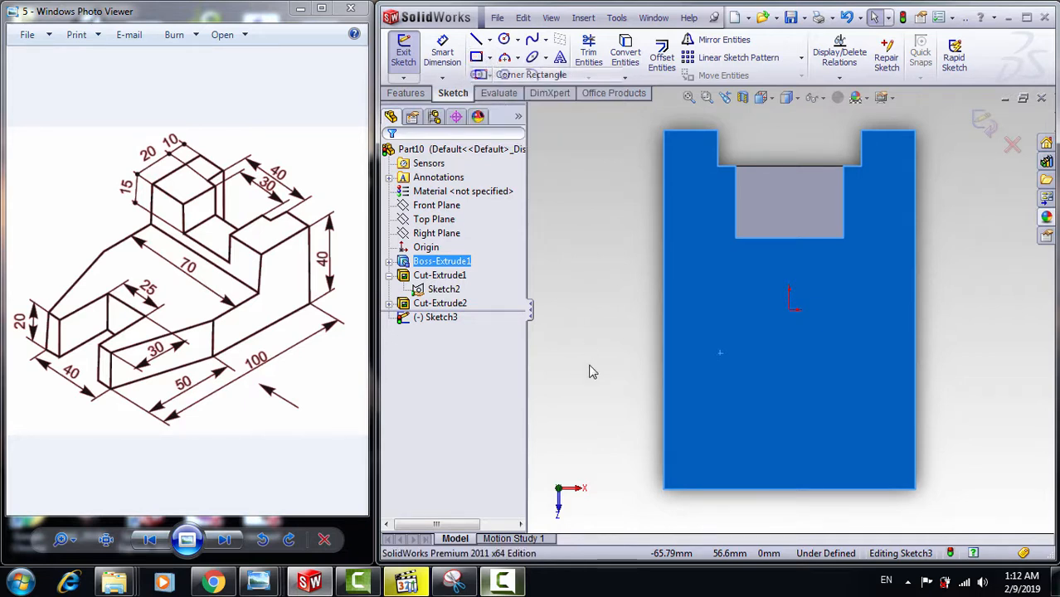
left_click(664, 490)
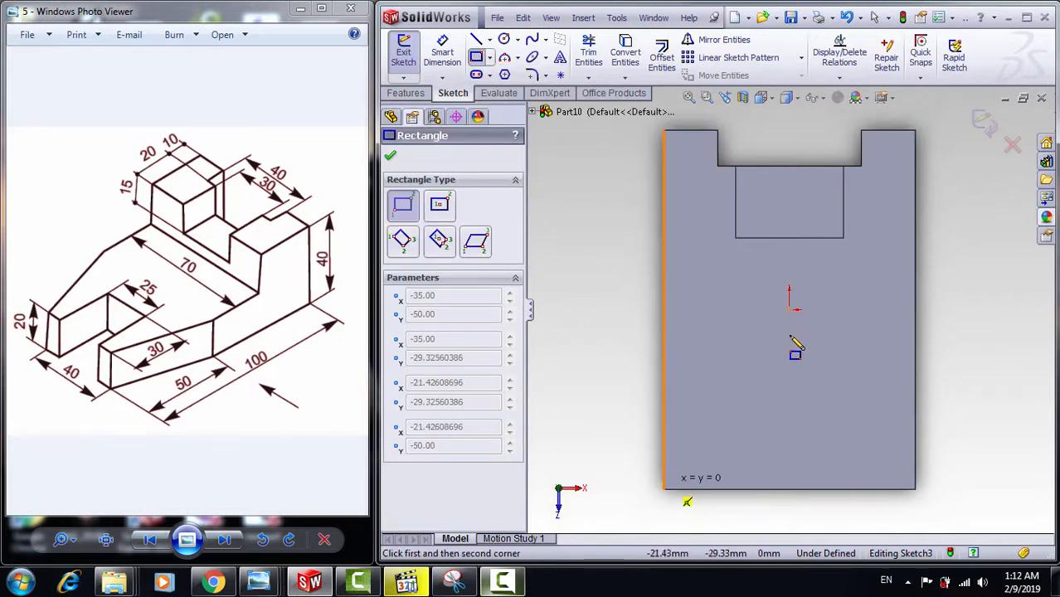
left_click(916, 218)
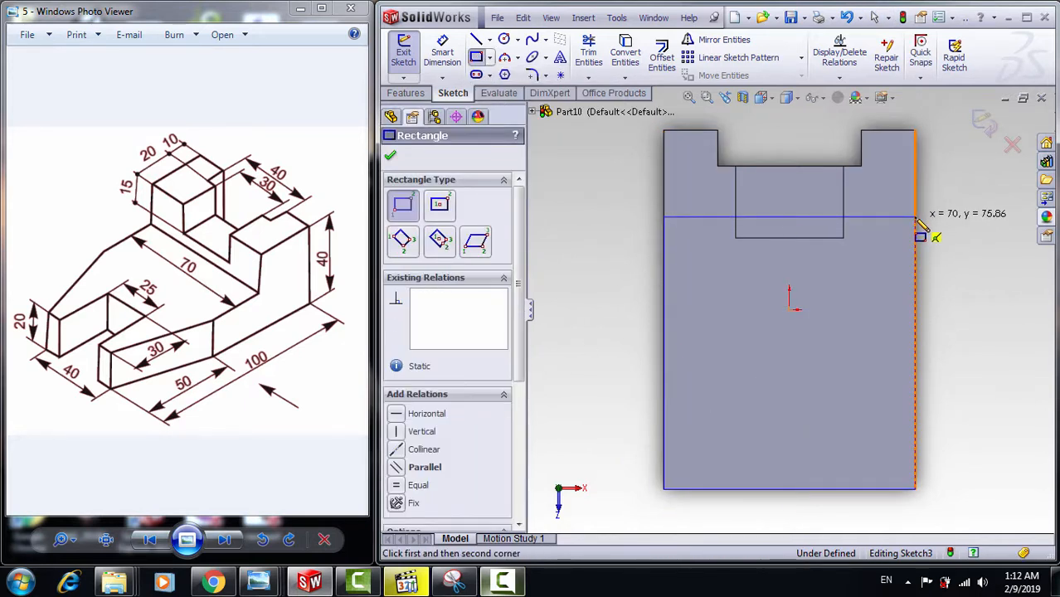
key("Escape")
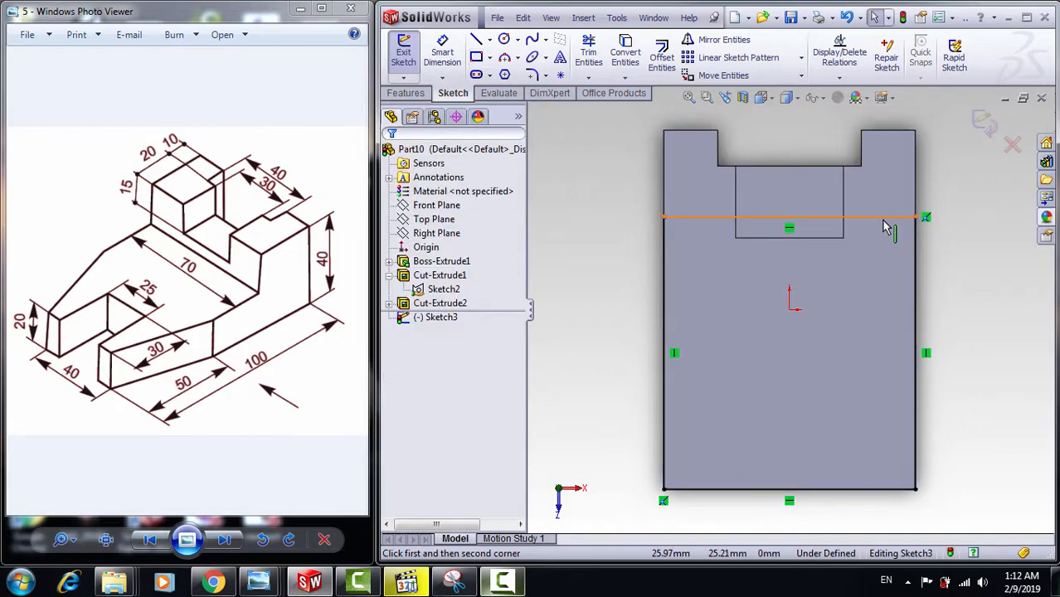
Make the rectangle's rear line collinear with the front edge of the narrow slot pocket.
left_click(851, 219)
left_click(819, 241, "ctrl")
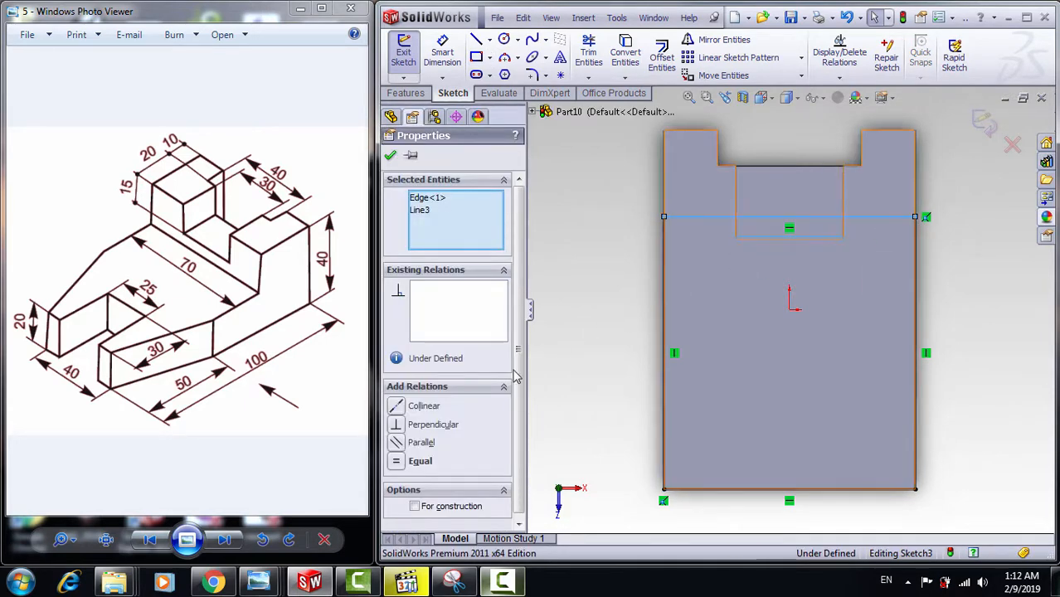
left_click(396, 407)
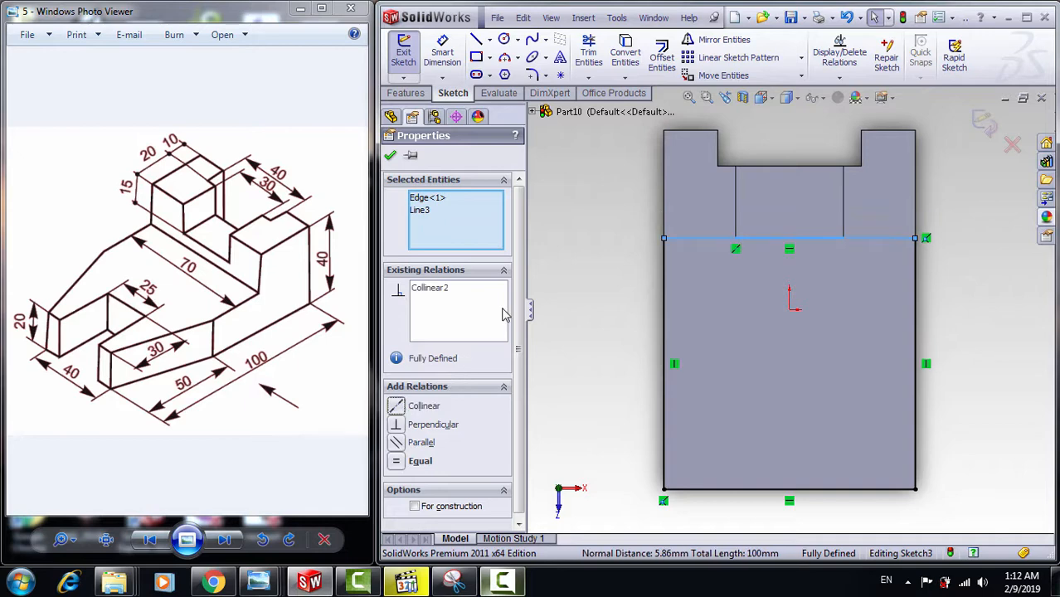
Cut the front rectangle 20 mm deep into the block with a blind Extruded Cut.
left_click(557, 274)
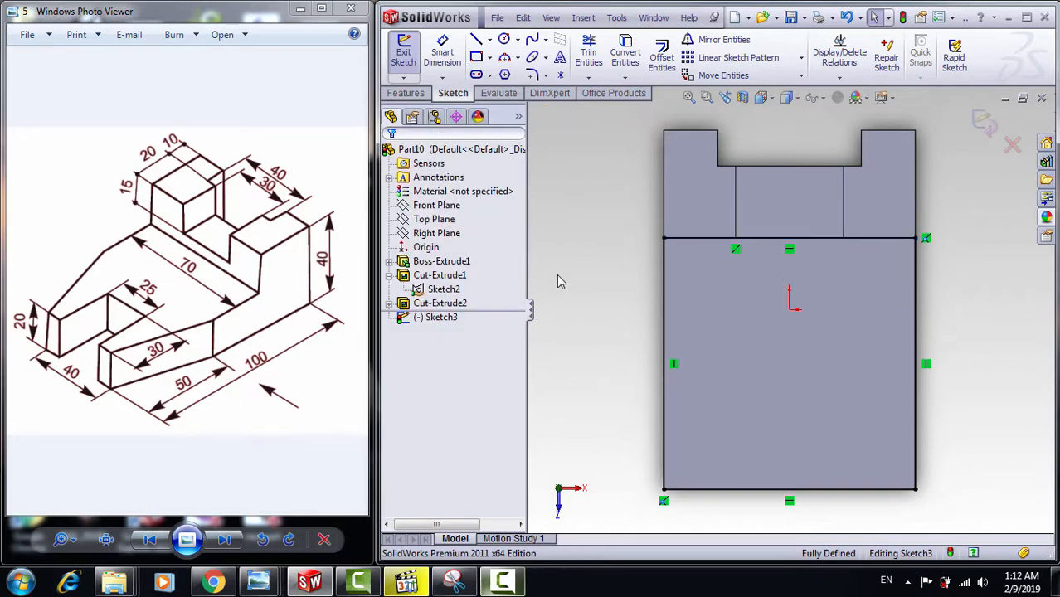
left_click(406, 93)
left_click(602, 65)
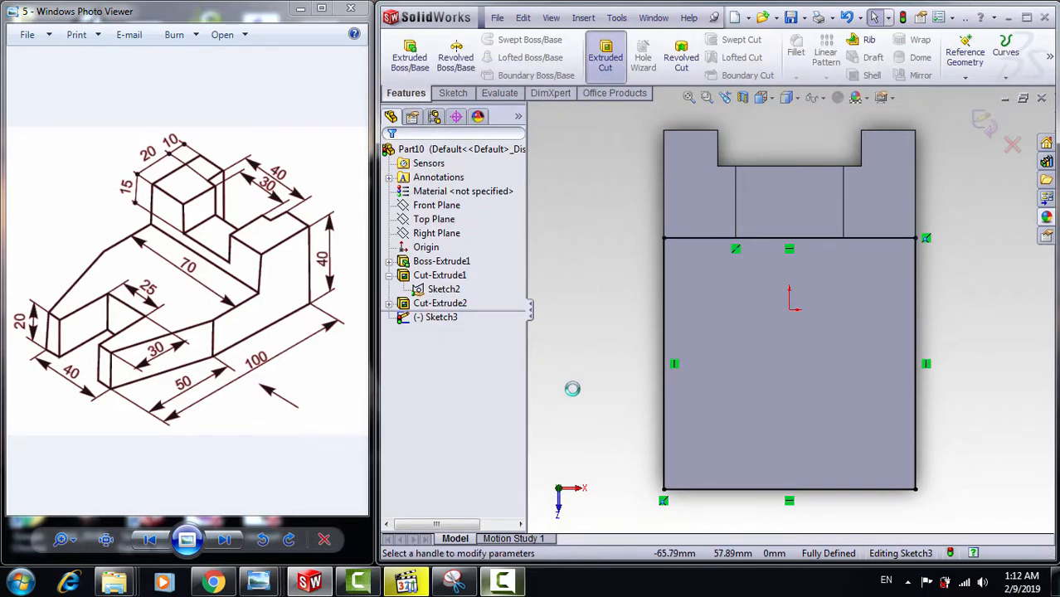
middle_click_drag(606, 422, 583, 317)
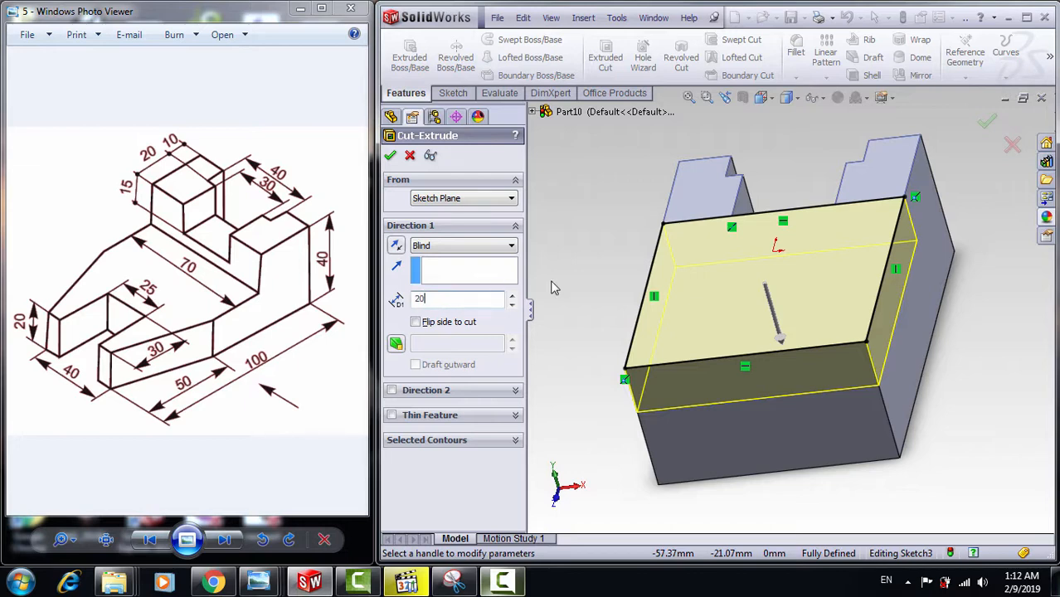
key("Return")
left_click(391, 158)
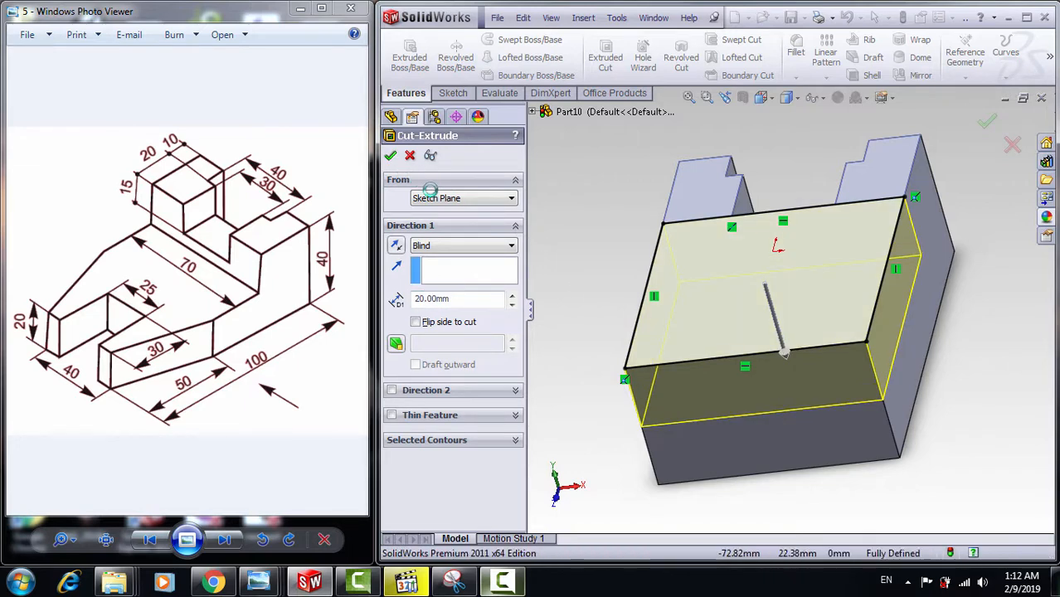
left_click(567, 297)
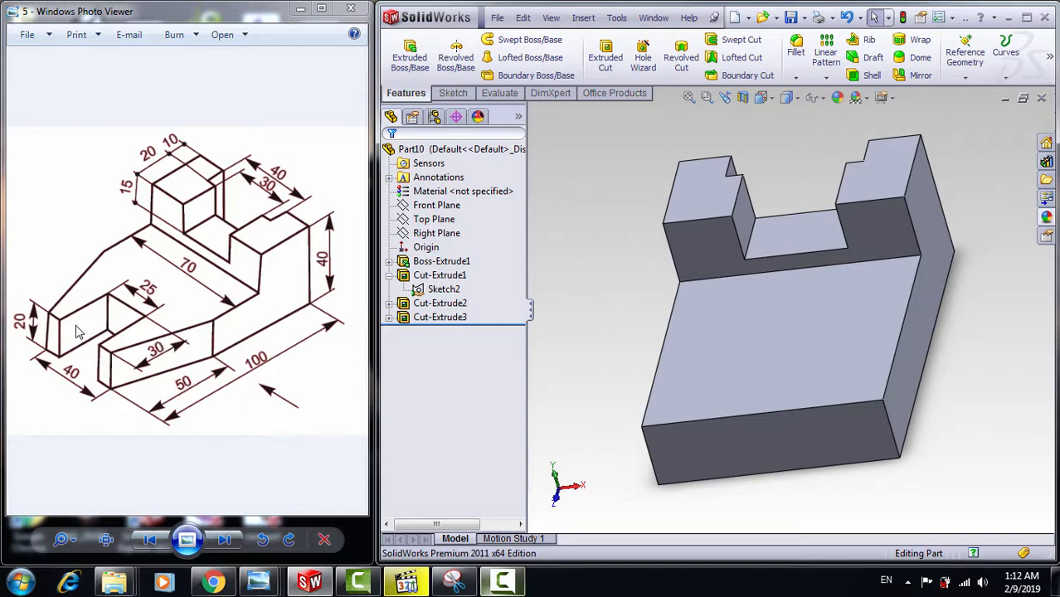
On the lowered front face, sketch a closed right triangle at the +X front corner, about 18 mm wide and 29 mm long.
left_click(747, 368)
left_click(451, 93)
left_click(403, 50)
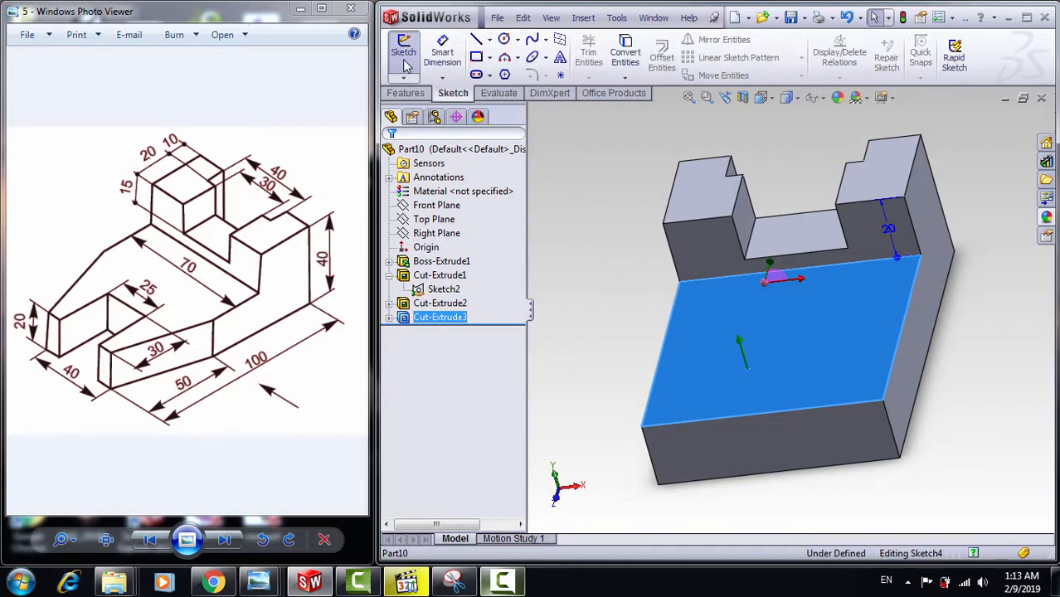
left_click(761, 97)
left_click(840, 156)
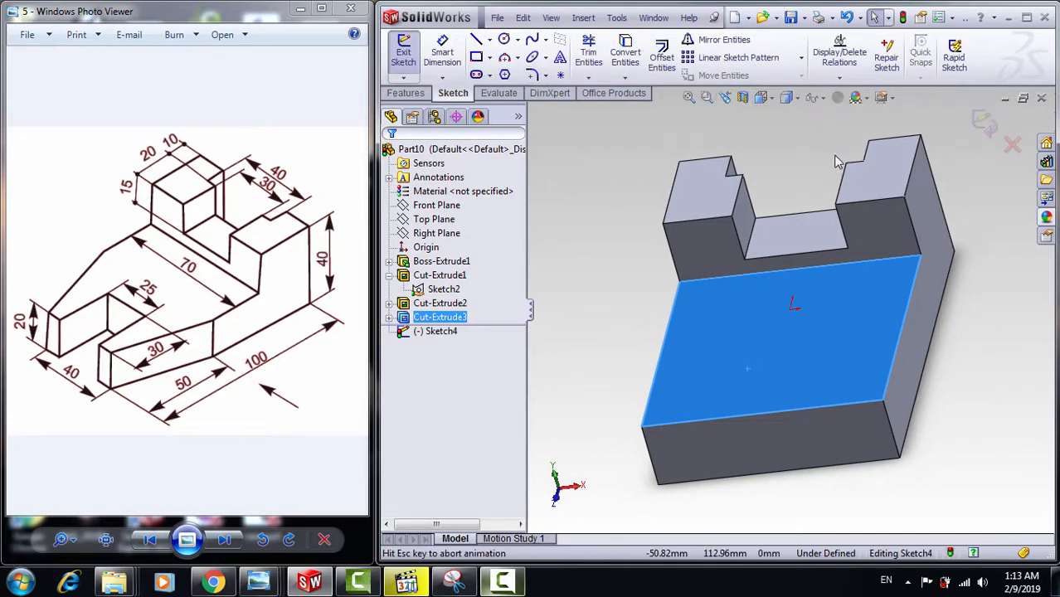
scroll(849, 389, "down", 3)
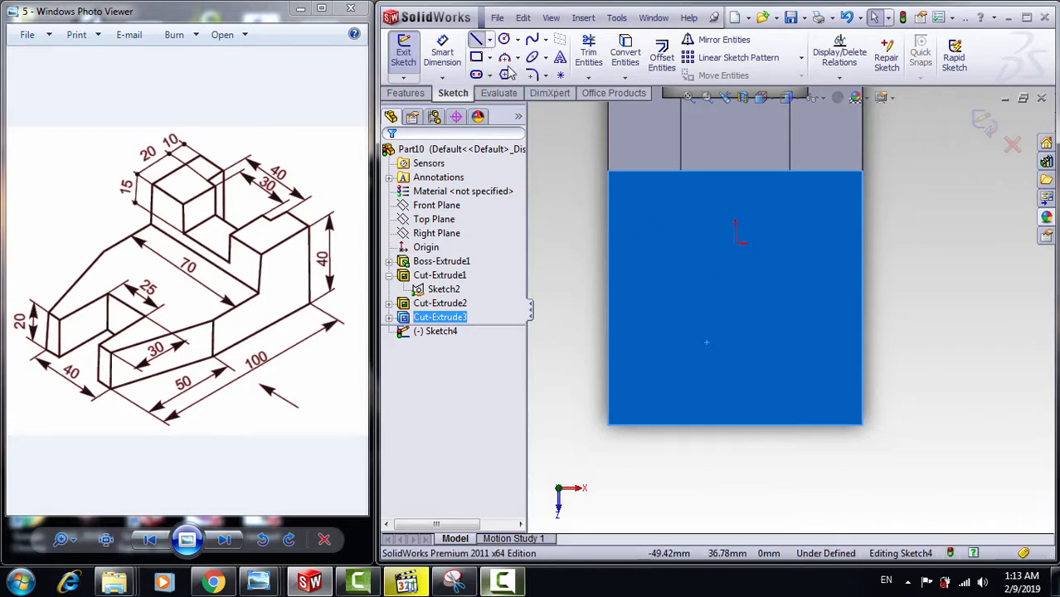
left_click(477, 42)
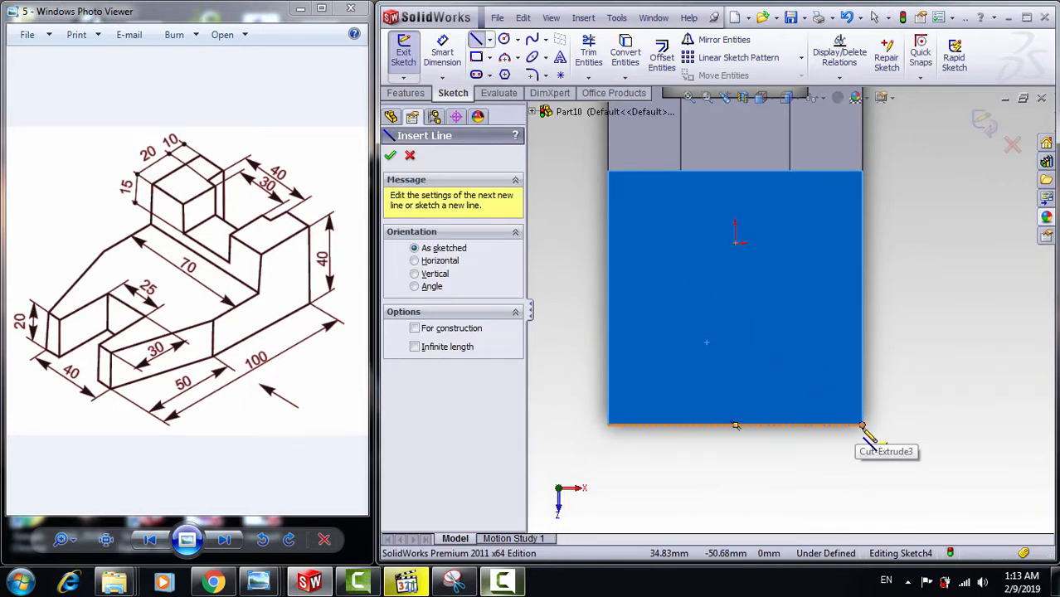
left_click_drag(862, 426, 797, 426)
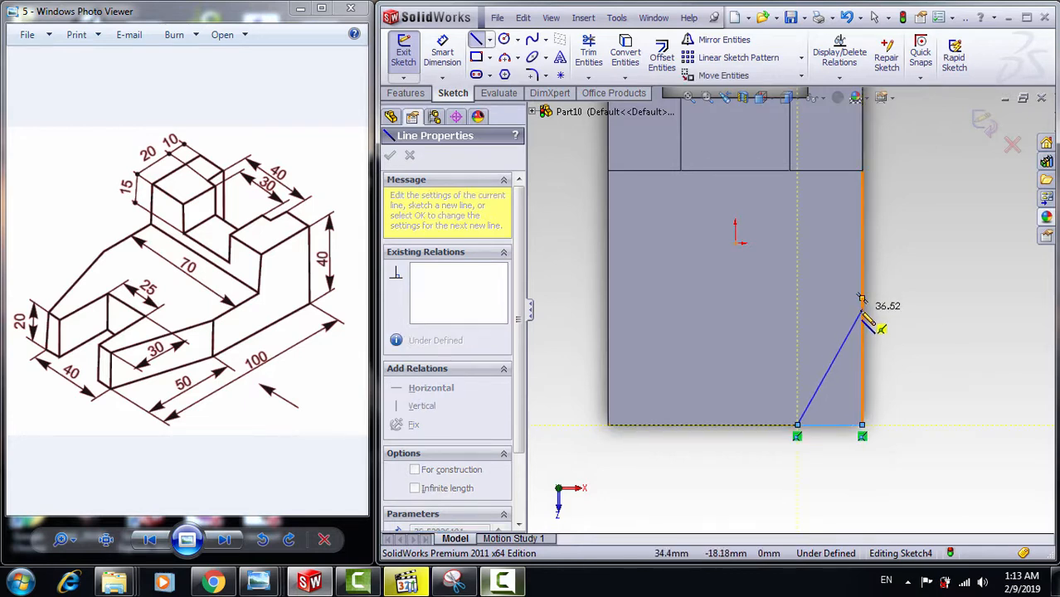
left_click(863, 318)
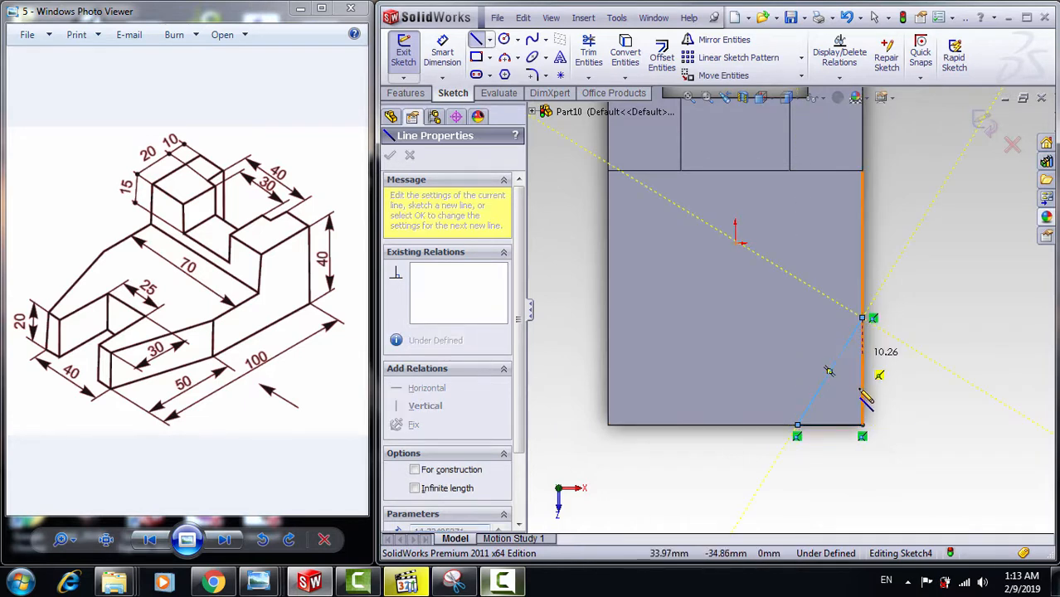
double_click(863, 426)
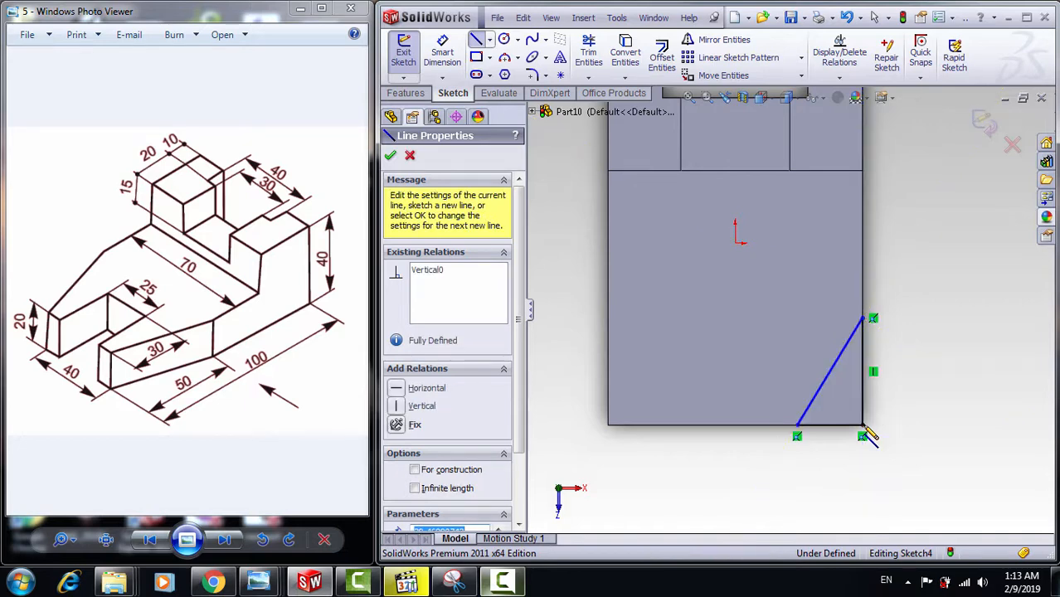
key("Escape")
Dimension the triangle's leg along the block's side edge to 50 mm.
left_click(441, 55)
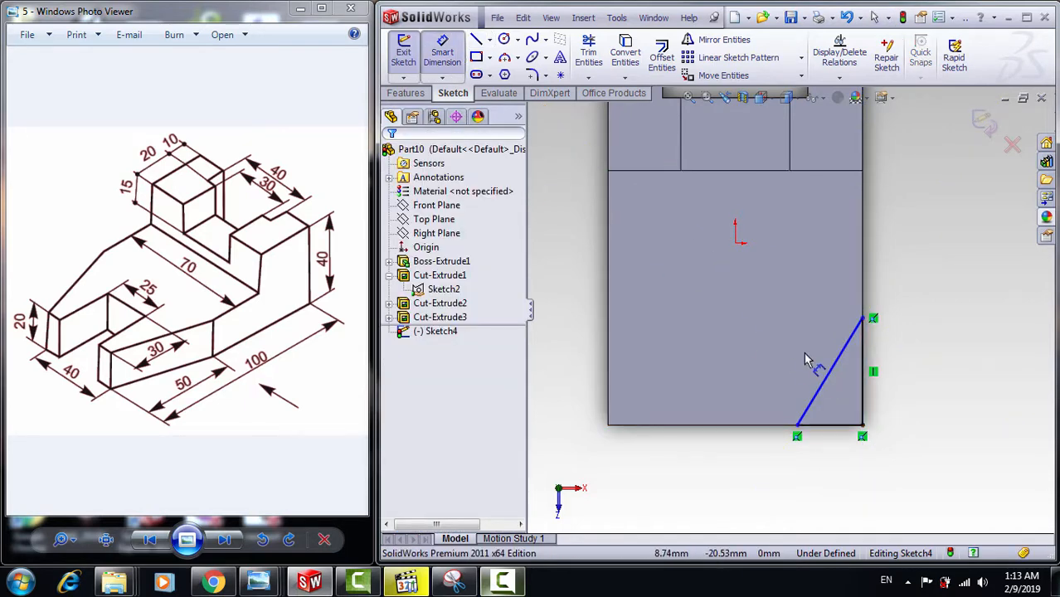
left_click(867, 378)
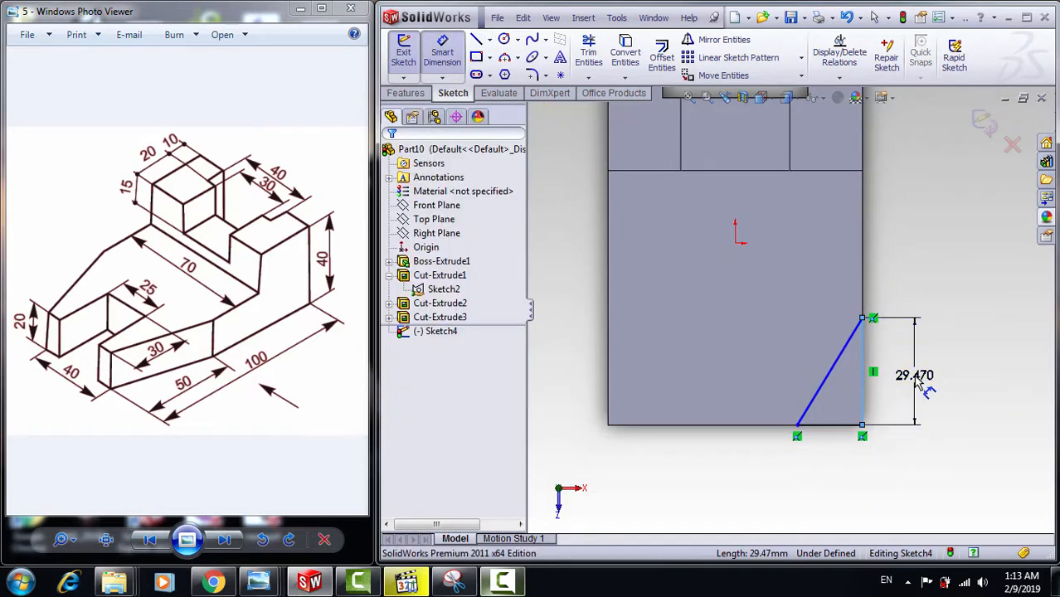
left_click(919, 384)
type("50")
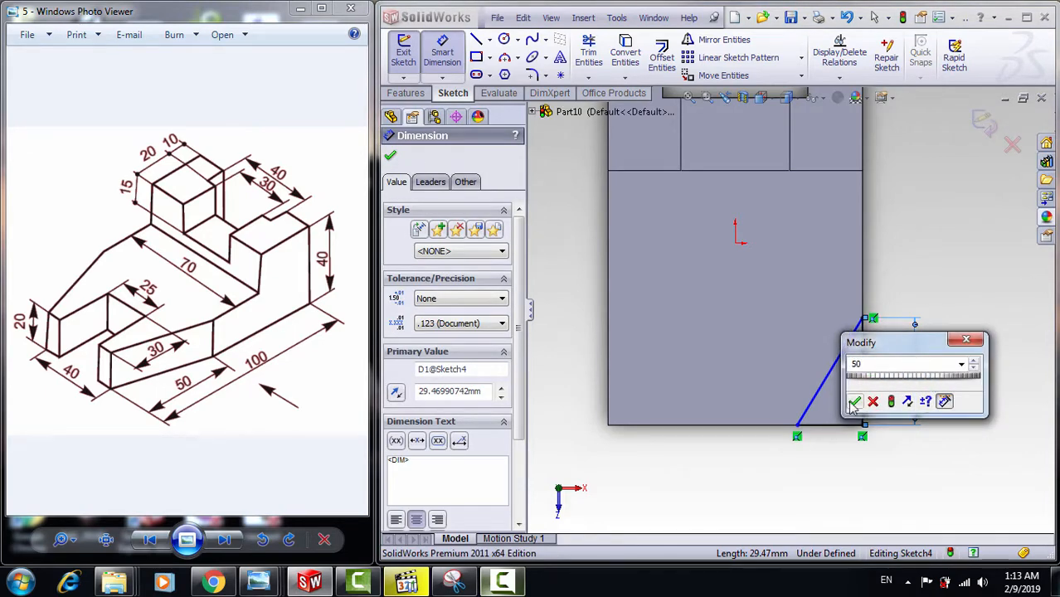
left_click(854, 403)
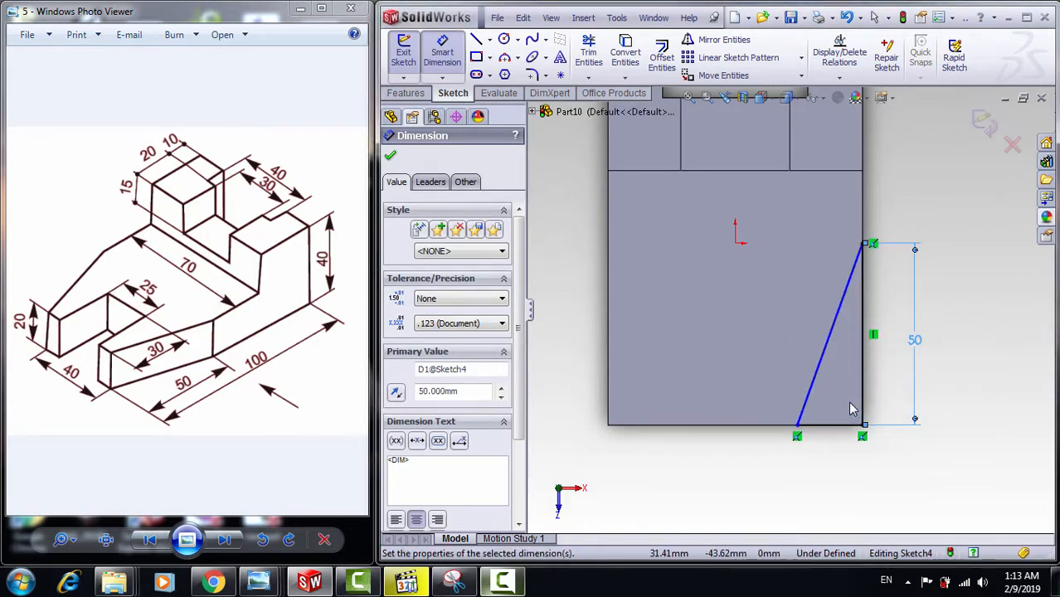
left_click(667, 255)
Sketch a vertical centerline from the origin to just past the block's front edge.
left_click(489, 40)
left_click(508, 73)
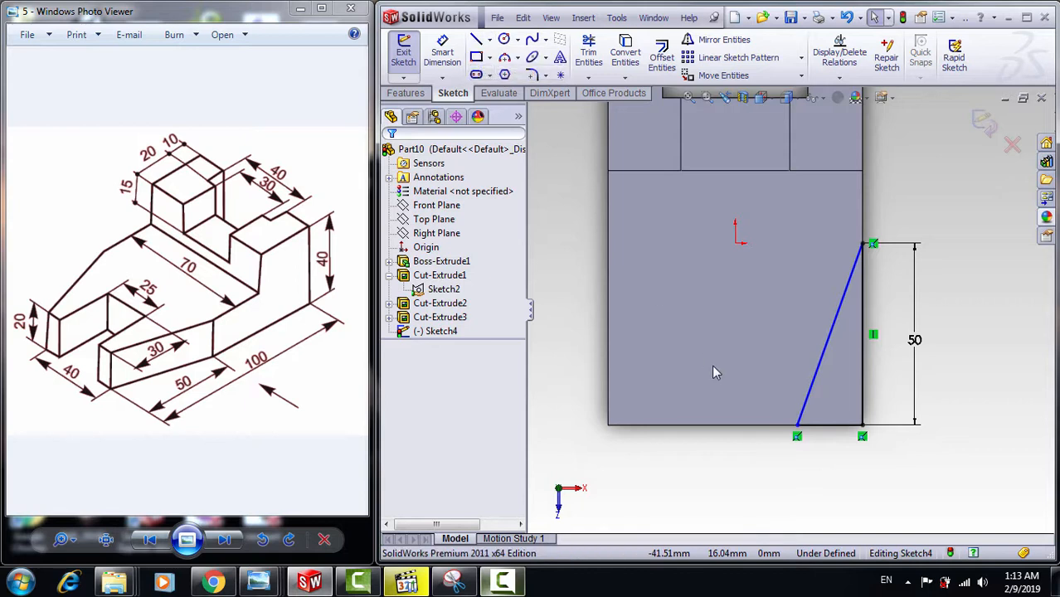
left_click(736, 246)
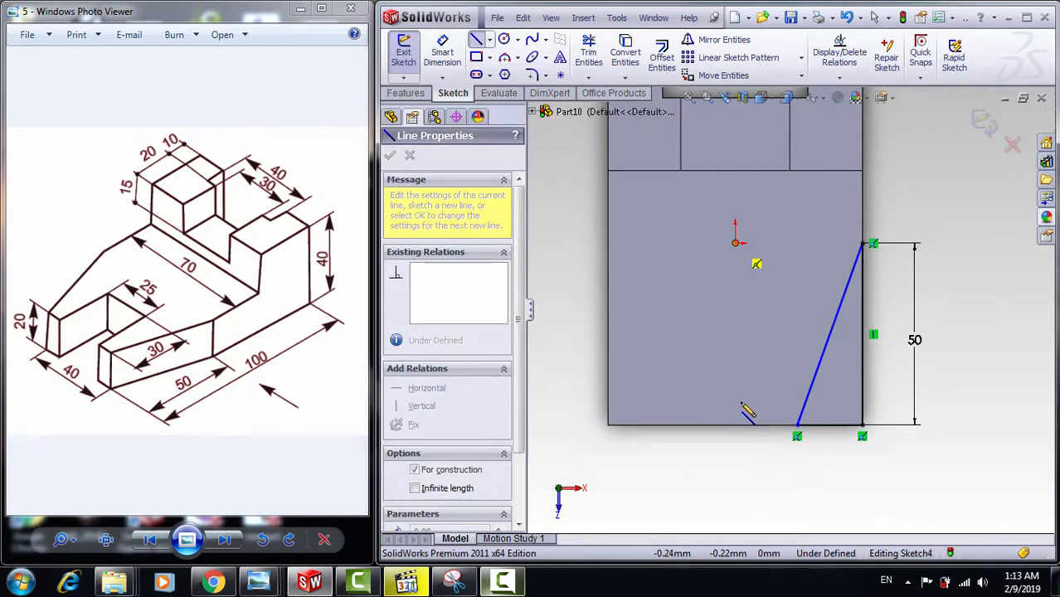
left_click(736, 464)
key("Escape")
key("Escape")
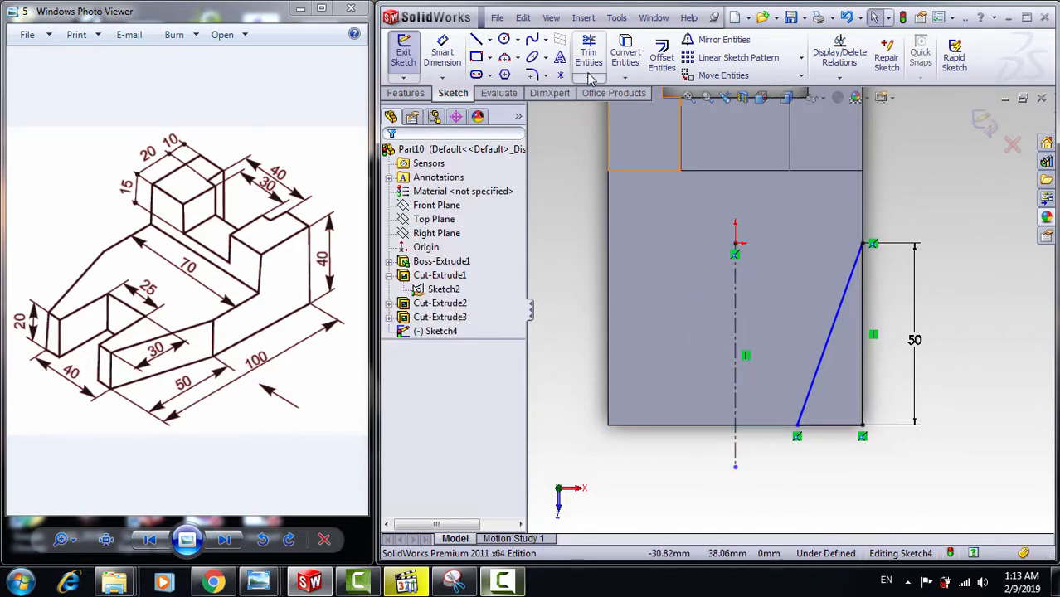
Mirror the triangle's three lines about the vertical centerline to the opposite front corner.
left_click(715, 39)
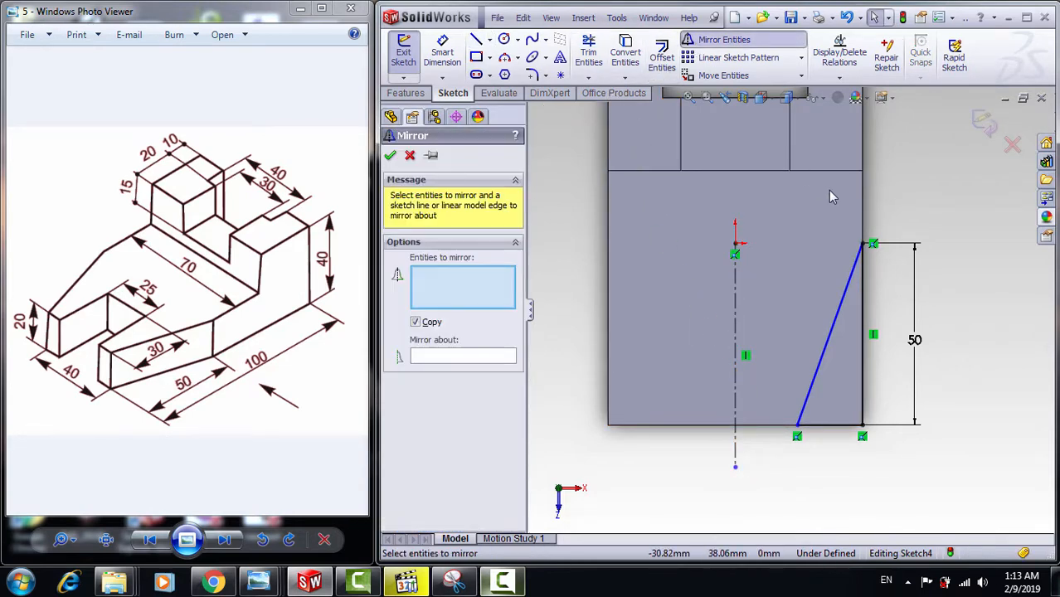
left_click_drag(936, 220, 794, 483)
left_click(494, 365)
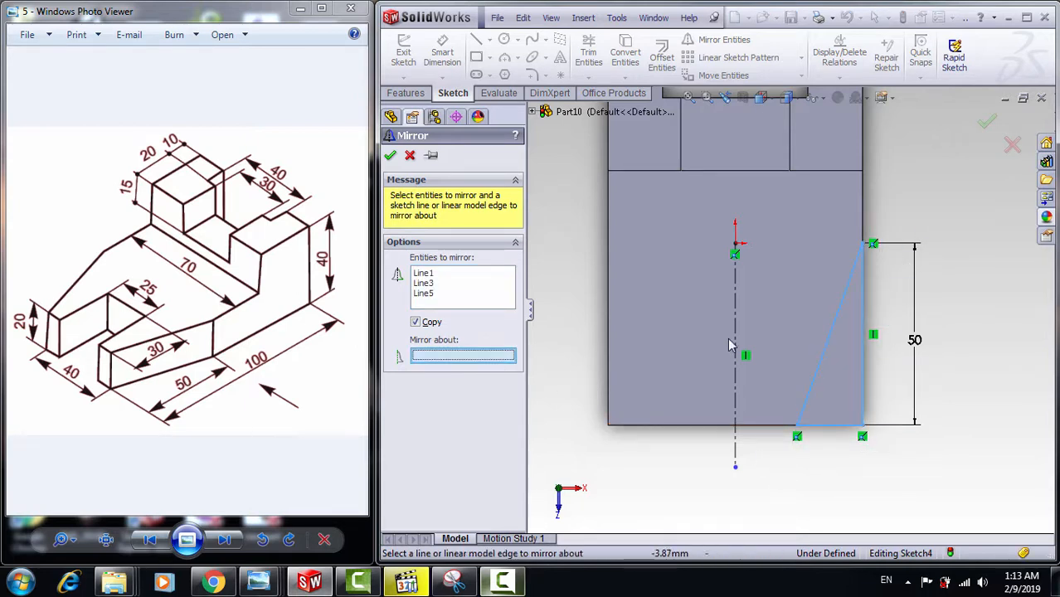
left_click(736, 326)
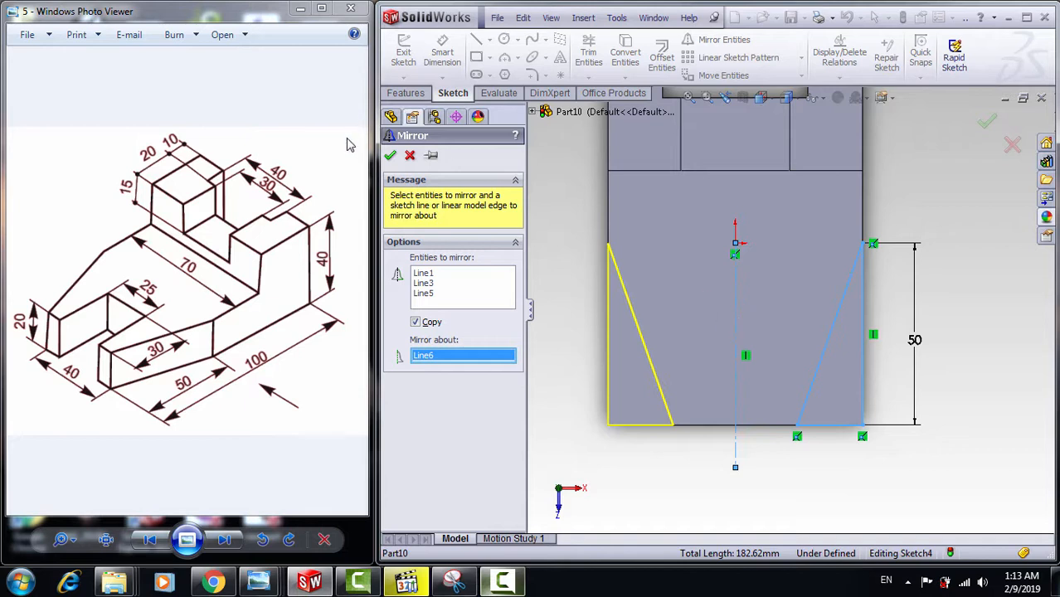
left_click(390, 156)
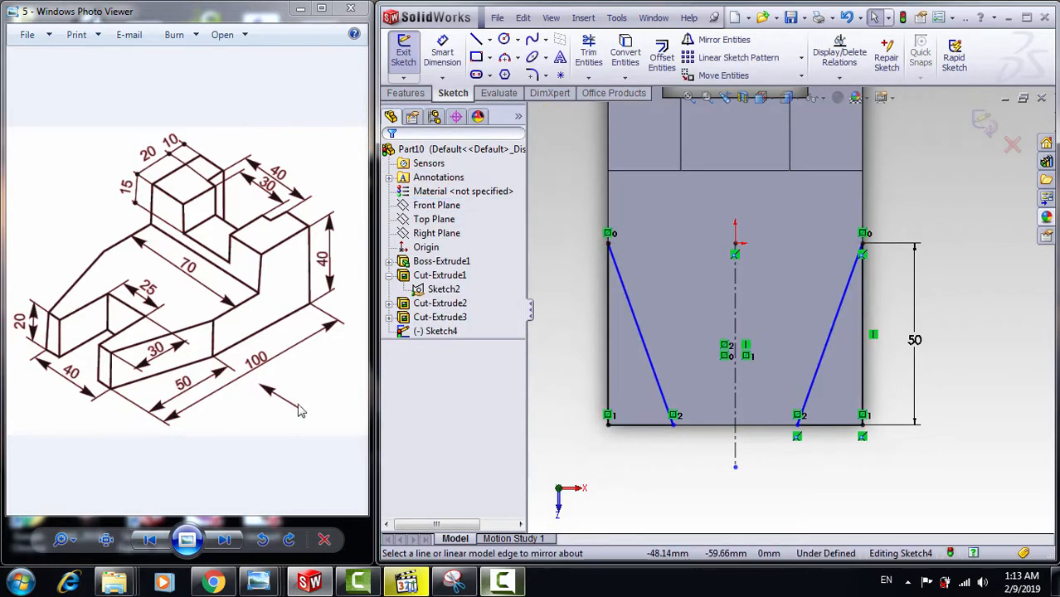
Dimension the distance between the two triangles' inner corners on the front edge to 40 mm.
left_click(442, 51)
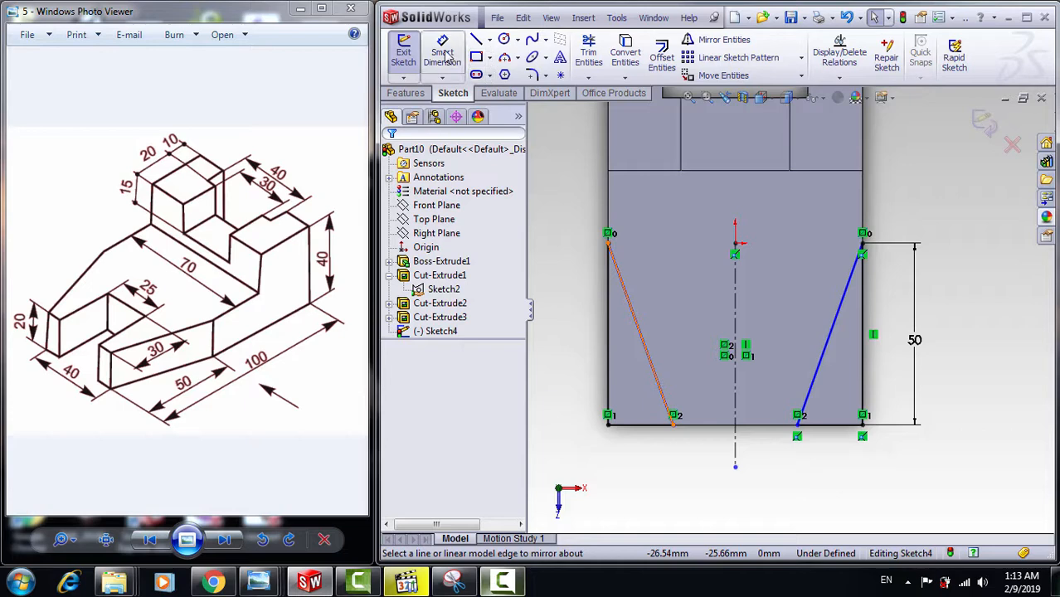
left_click(673, 427)
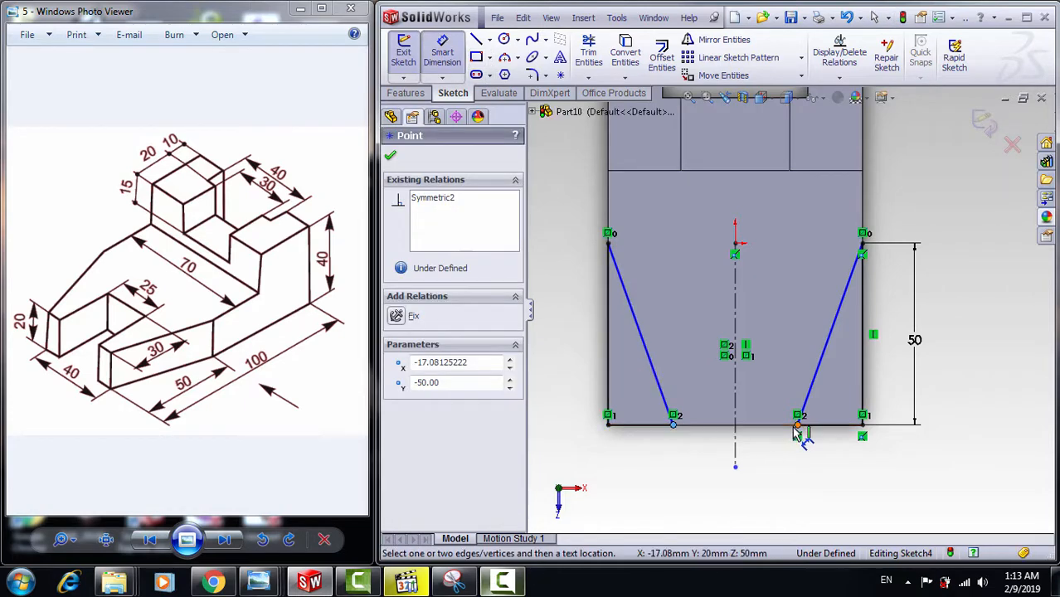
left_click(797, 427)
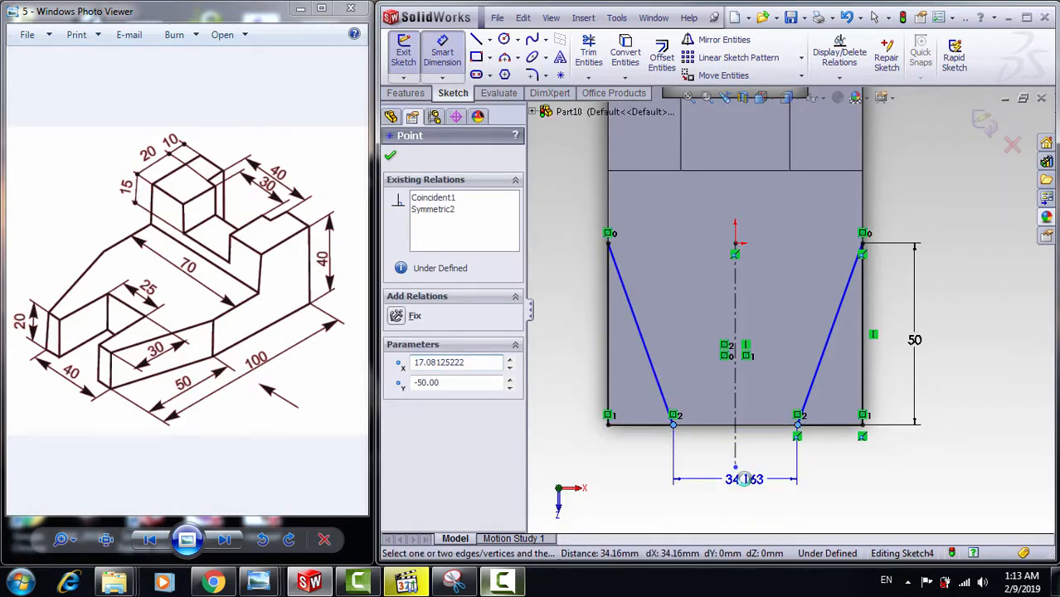
left_click(744, 479)
type("40")
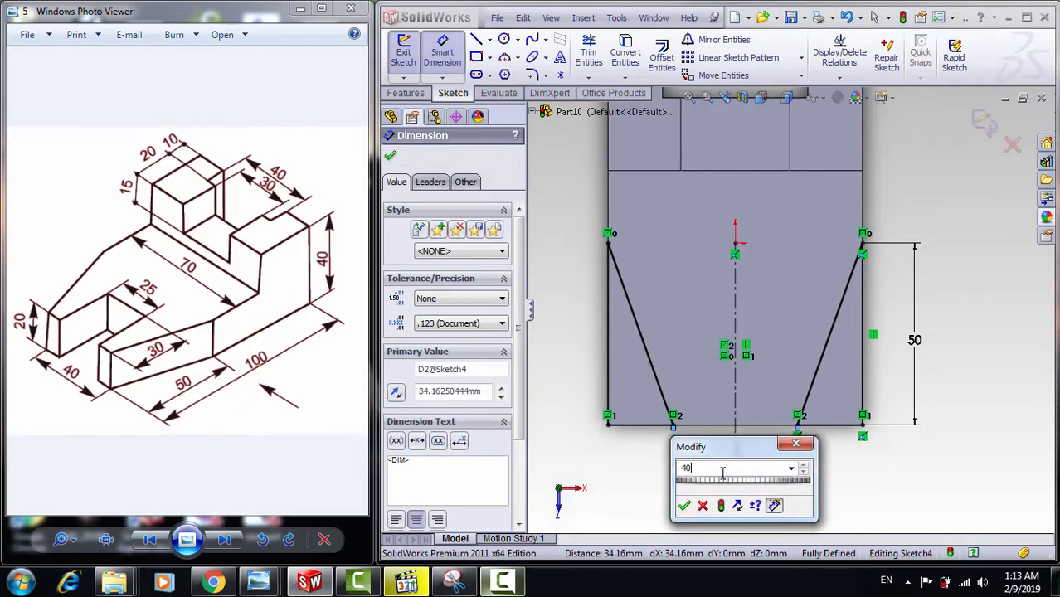
left_click(684, 507)
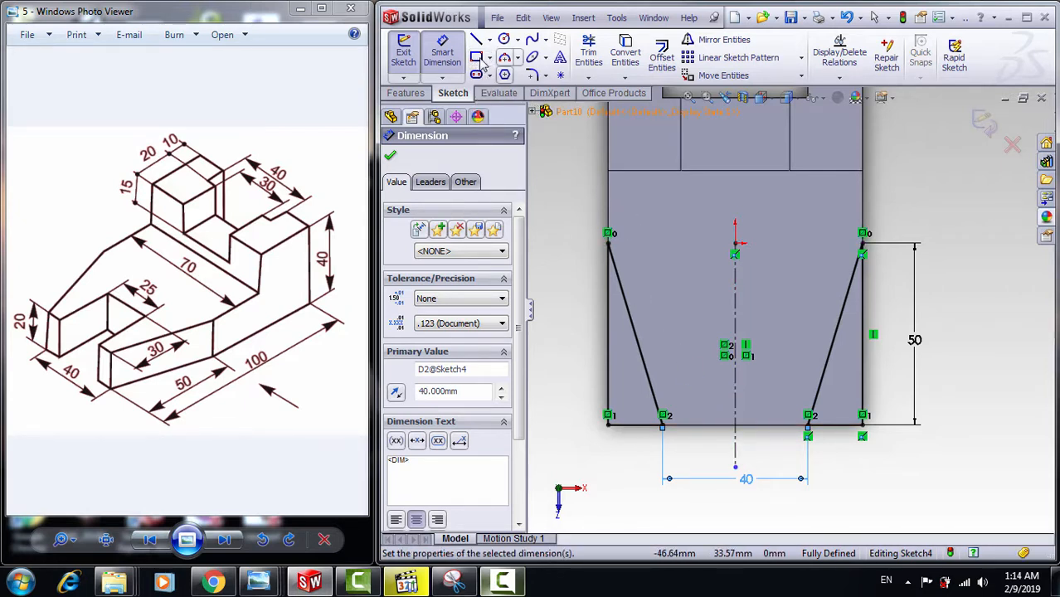
Sketch a corner rectangle rising from the front edge between the triangles, about 27 mm wide and 25 mm long, across the centerline.
left_click(476, 57)
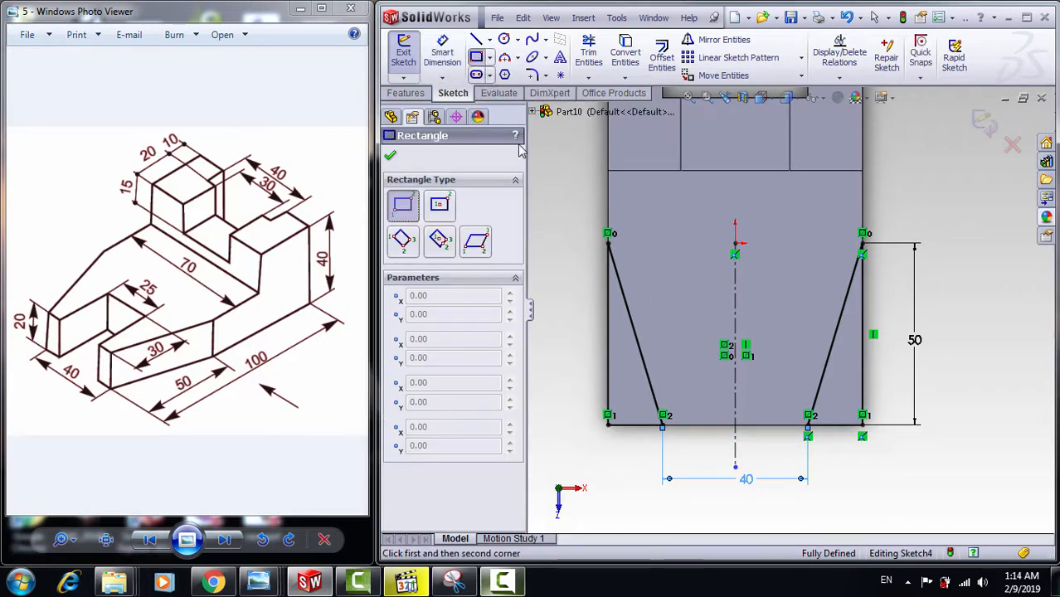
left_click(690, 425)
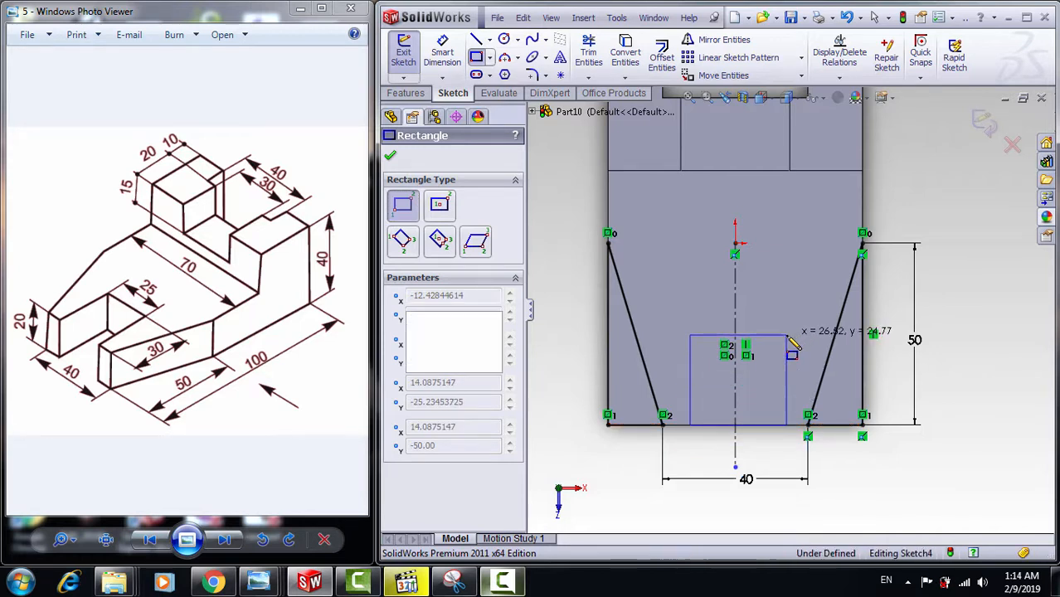
left_click(787, 336)
key("Escape")
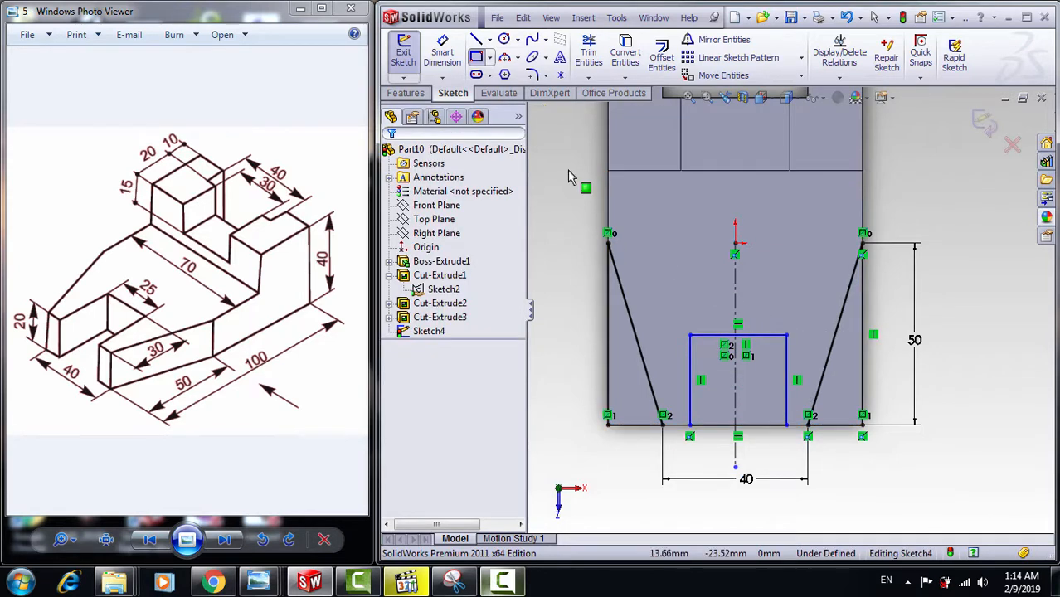
Dimension the notch rectangle's width to 25 mm.
left_click(441, 59)
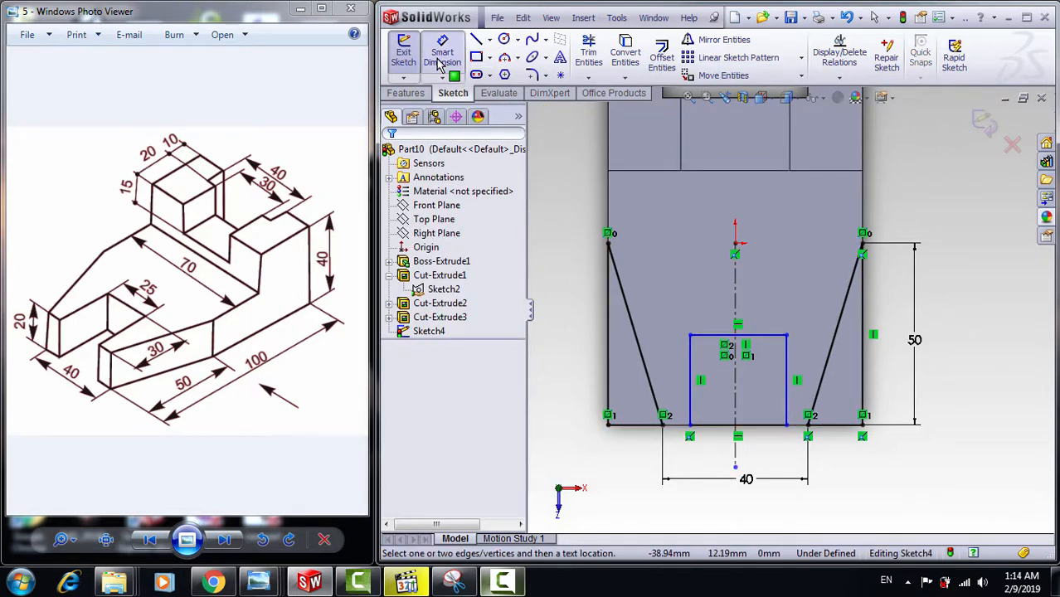
left_click(717, 337)
left_click(724, 508)
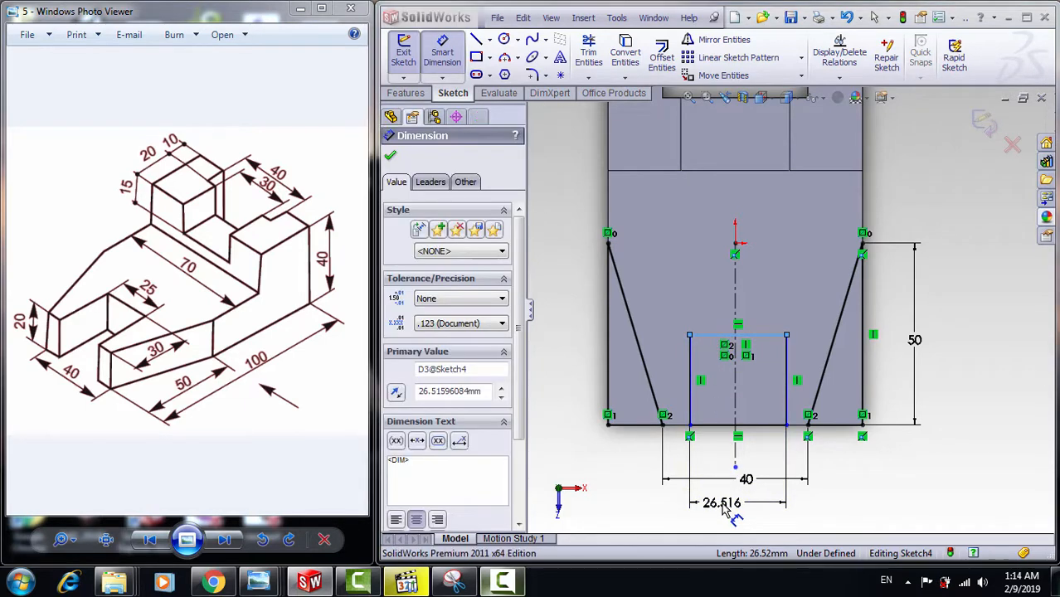
type("25")
left_click(662, 529)
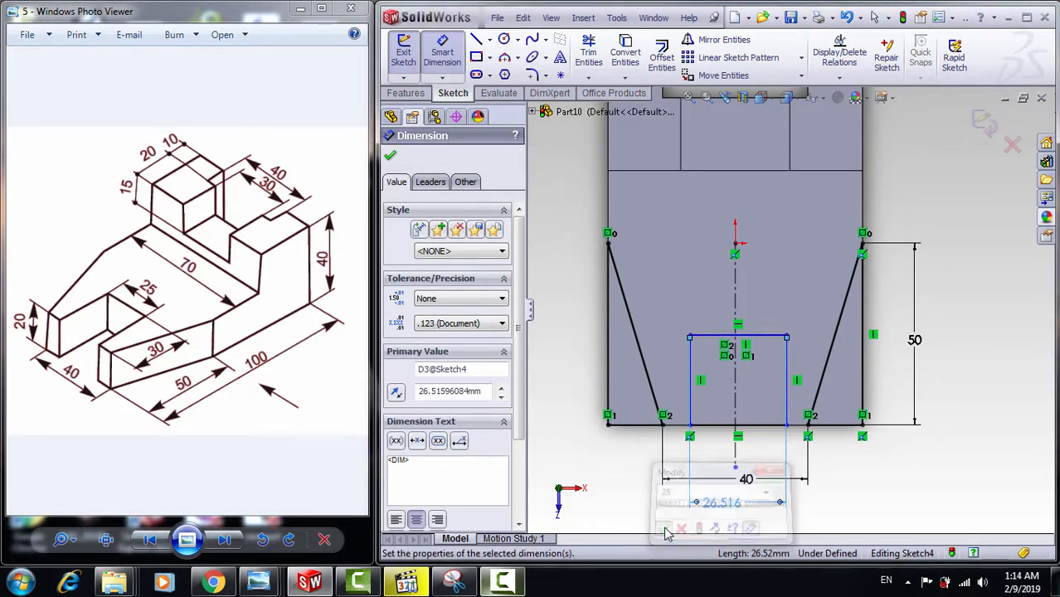
key("Escape")
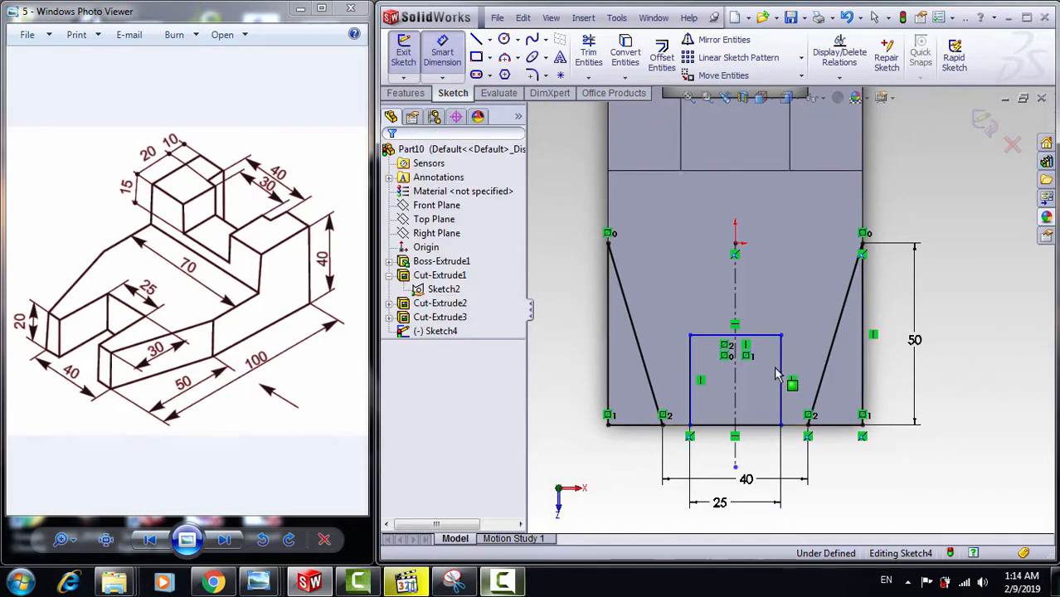
Make the notch rectangle's two vertical sides symmetric about the sketch's vertical centerline.
key("Escape")
left_click(784, 378)
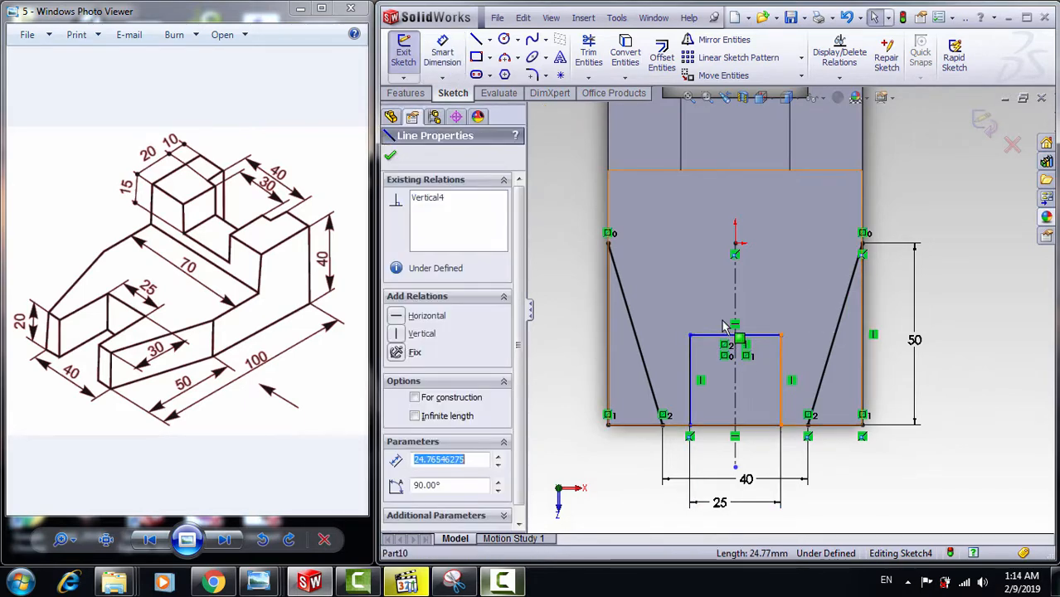
left_click(737, 304, "ctrl")
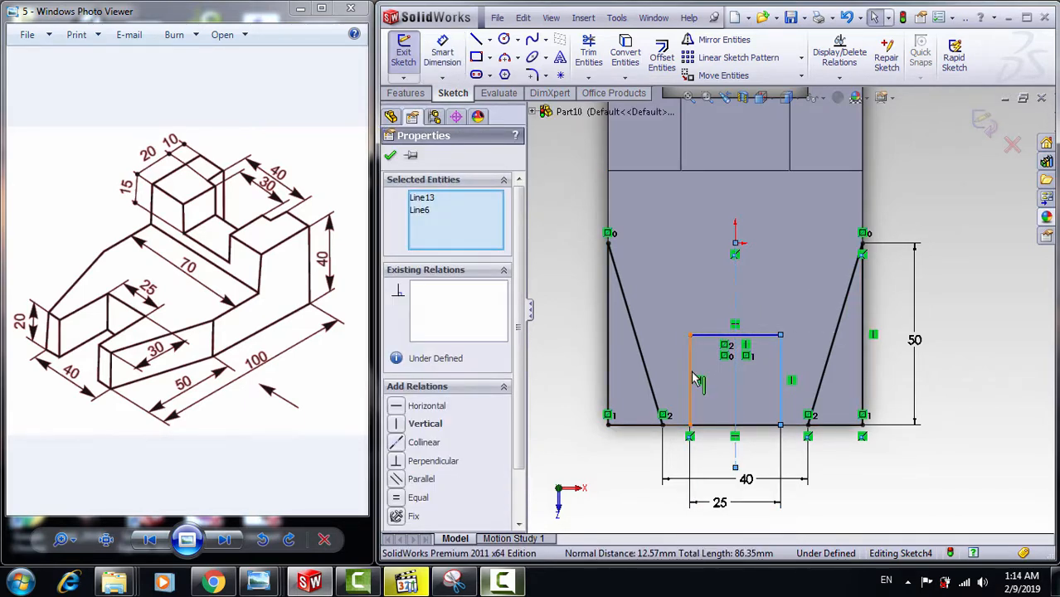
left_click(693, 378, "ctrl")
left_click(695, 379, "ctrl")
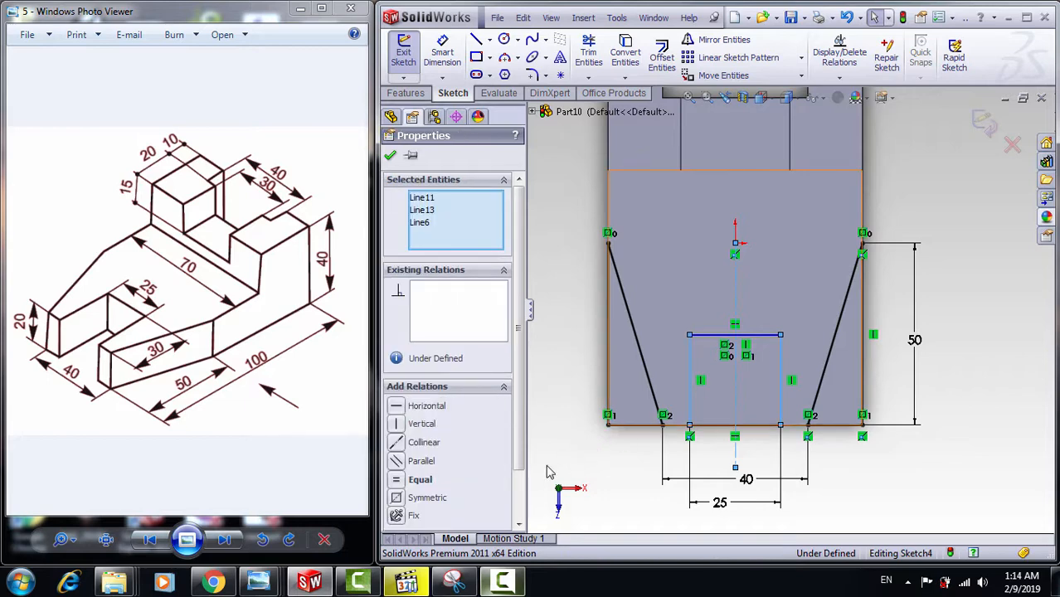
left_click(423, 498)
left_click(596, 468)
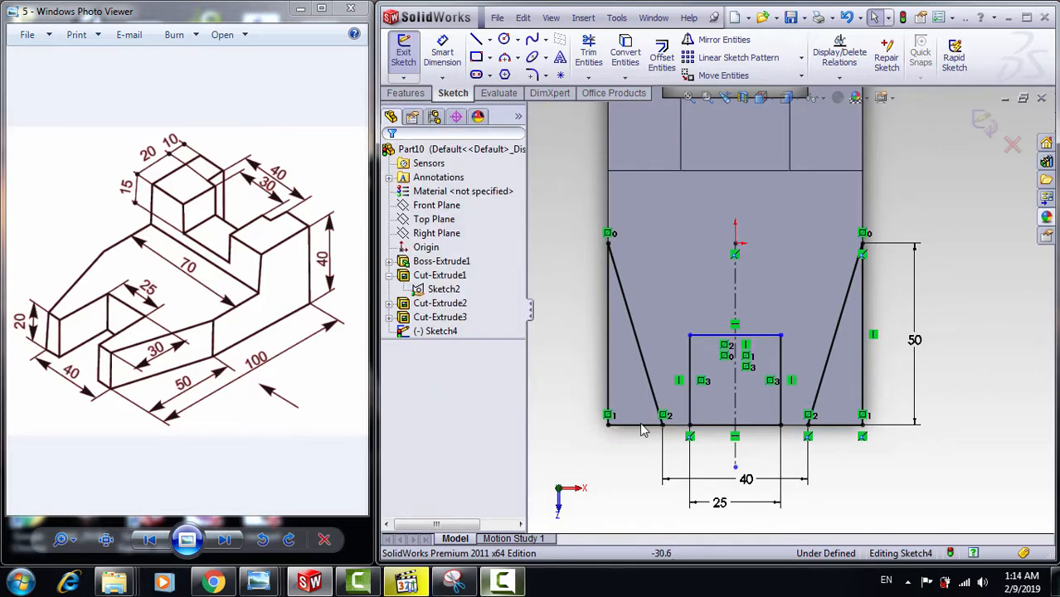
Dimension the distance from the notch rectangle's inner edge to the front edge to 30 mm.
left_click(442, 60)
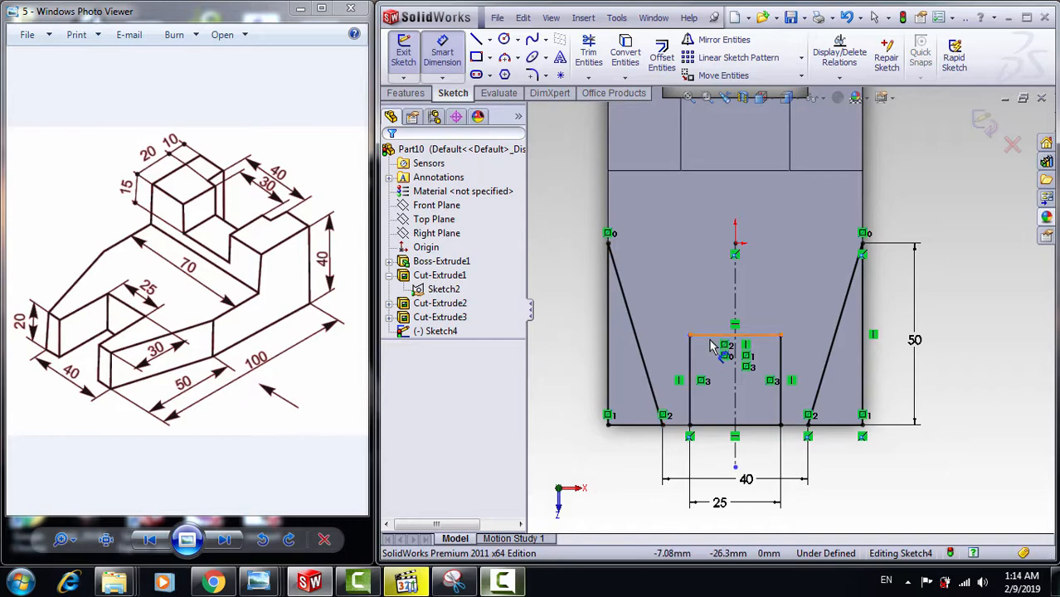
left_click(710, 340)
left_click(711, 425)
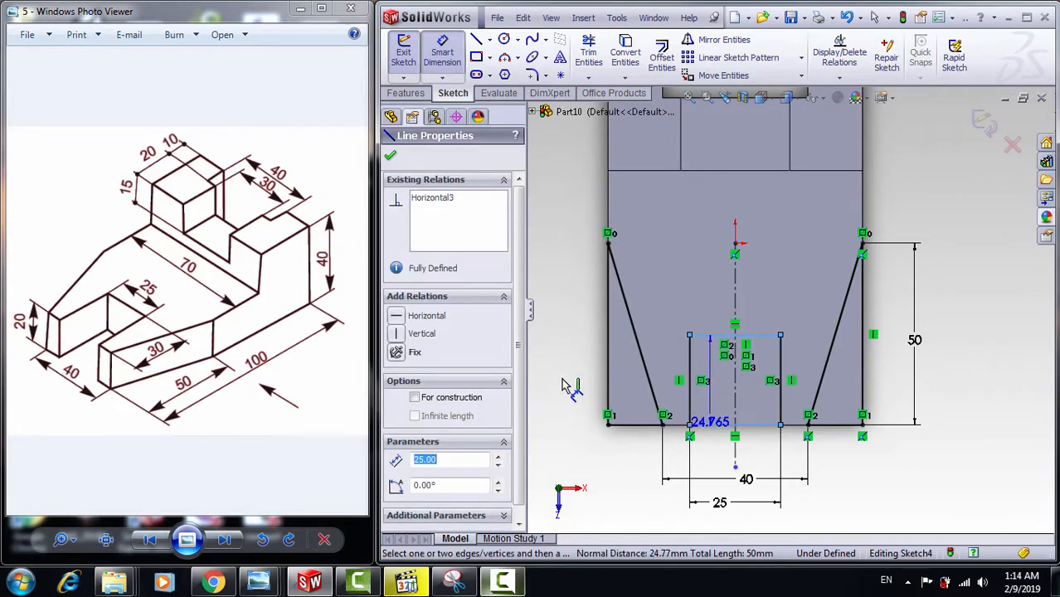
left_click(581, 379)
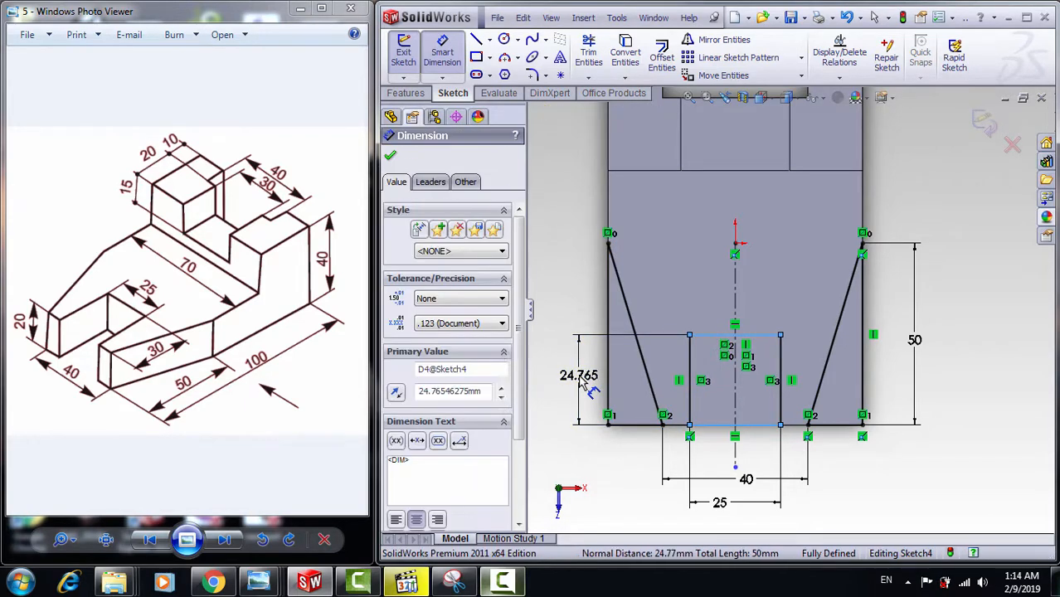
left_click(519, 402)
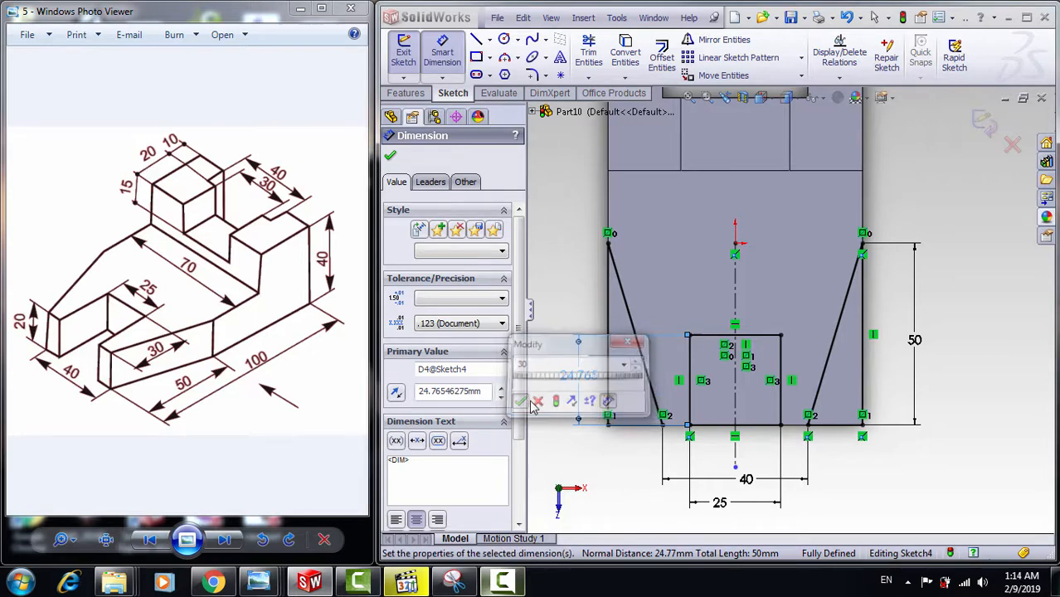
key("Escape")
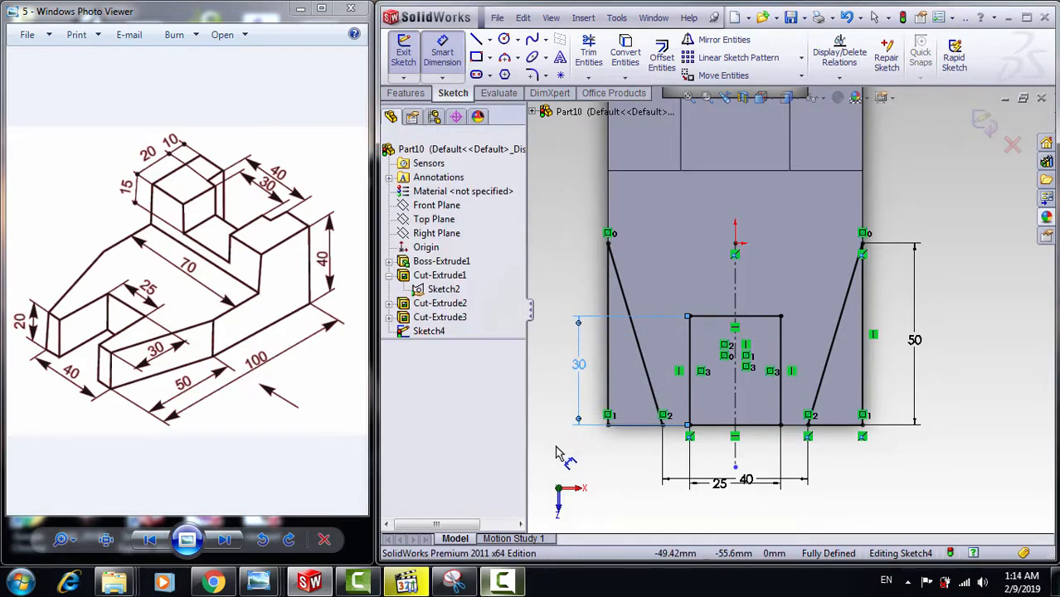
key("Escape")
Extrude-cut the two corner triangles and the notch rectangle with the Through All end condition.
left_click(417, 95)
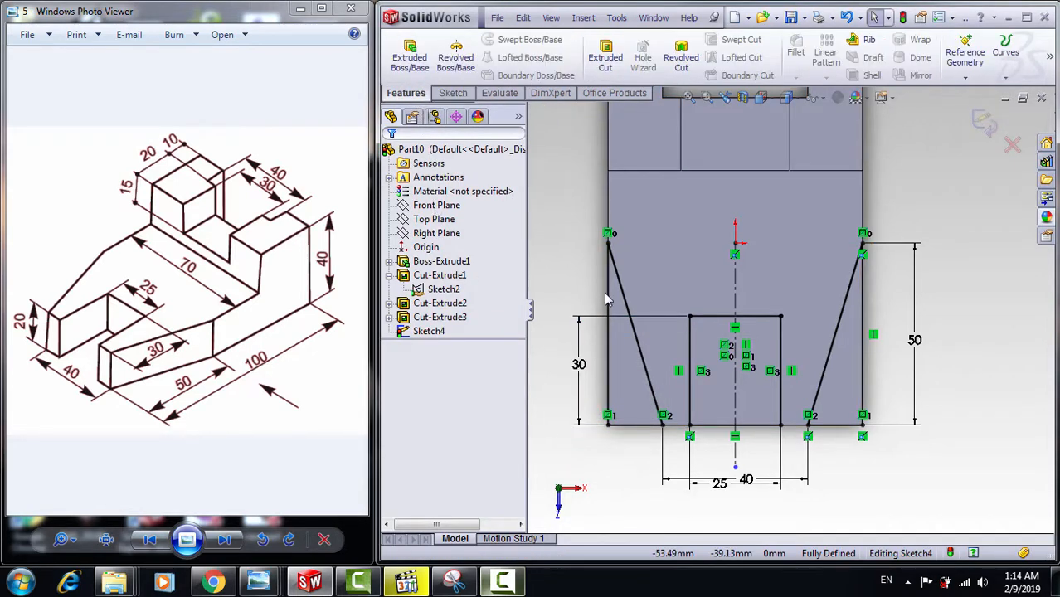
left_click(605, 56)
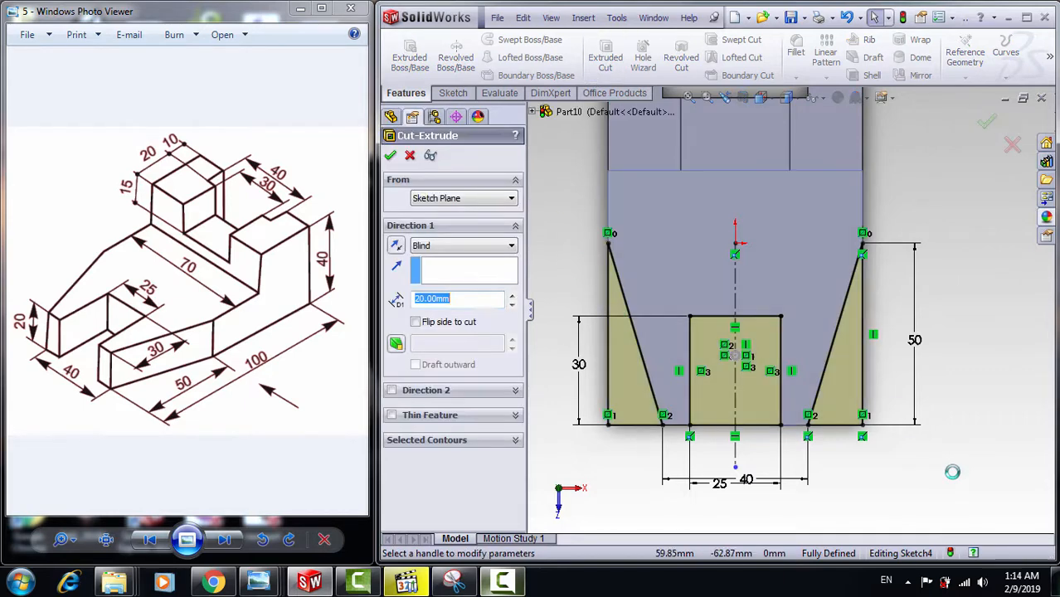
left_click(490, 248)
left_click(483, 266)
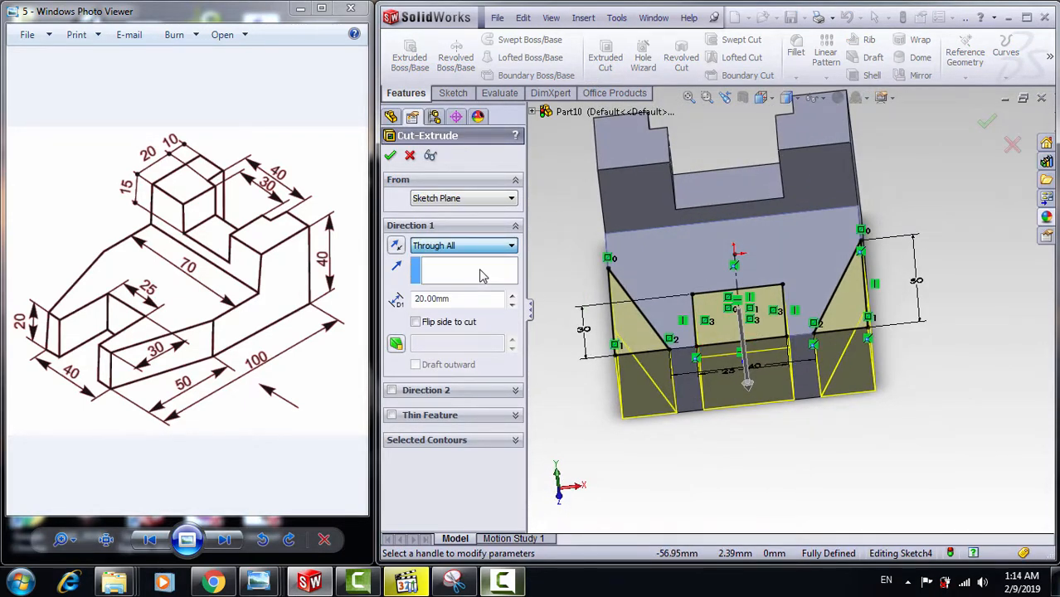
left_click(391, 156)
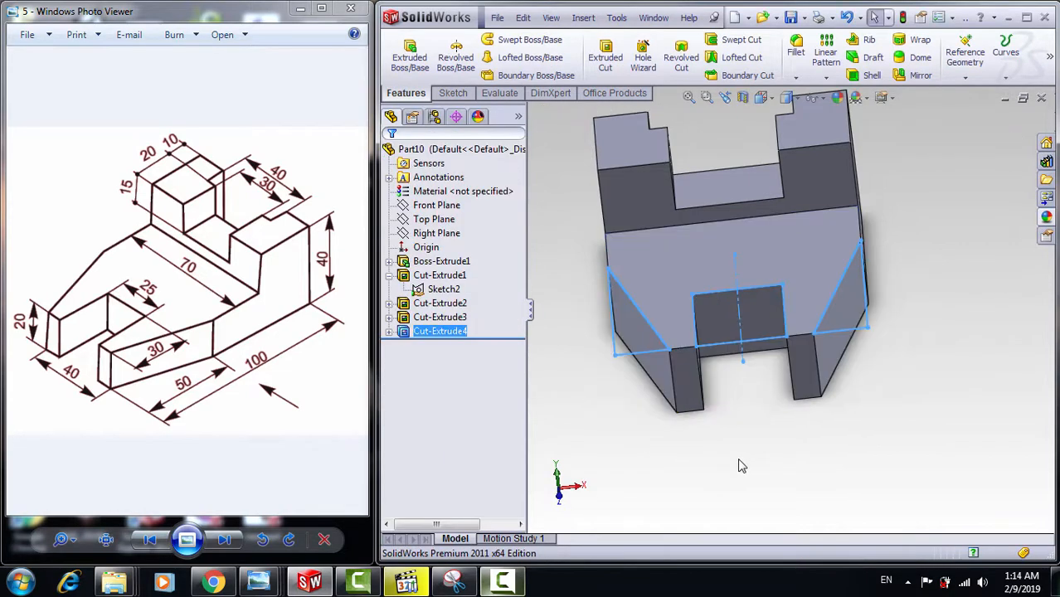
middle_click_drag(747, 461, 710, 448)
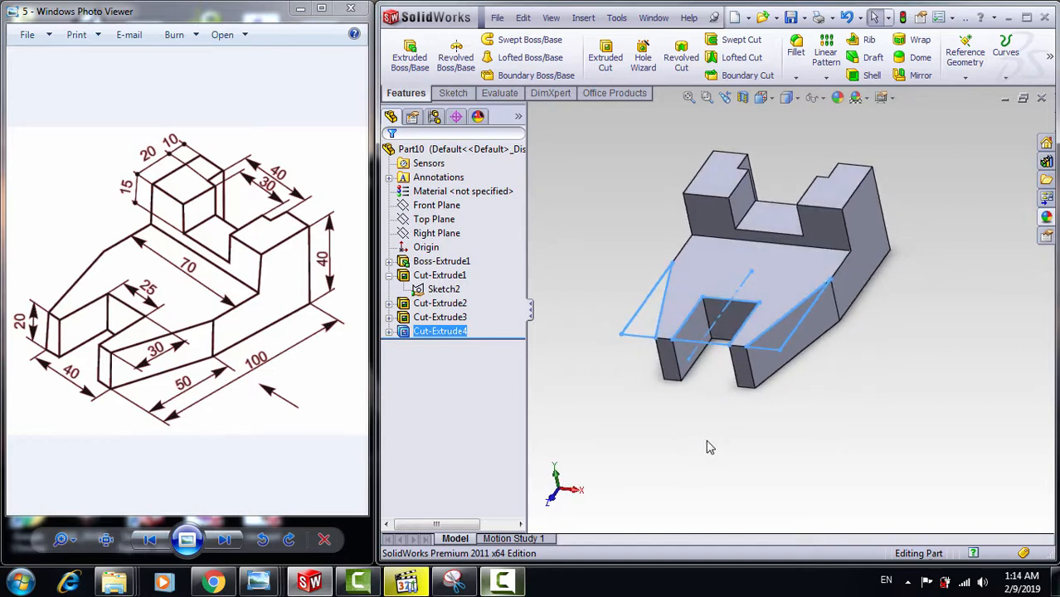
left_click(710, 448)
middle_click_drag(725, 395, 713, 365)
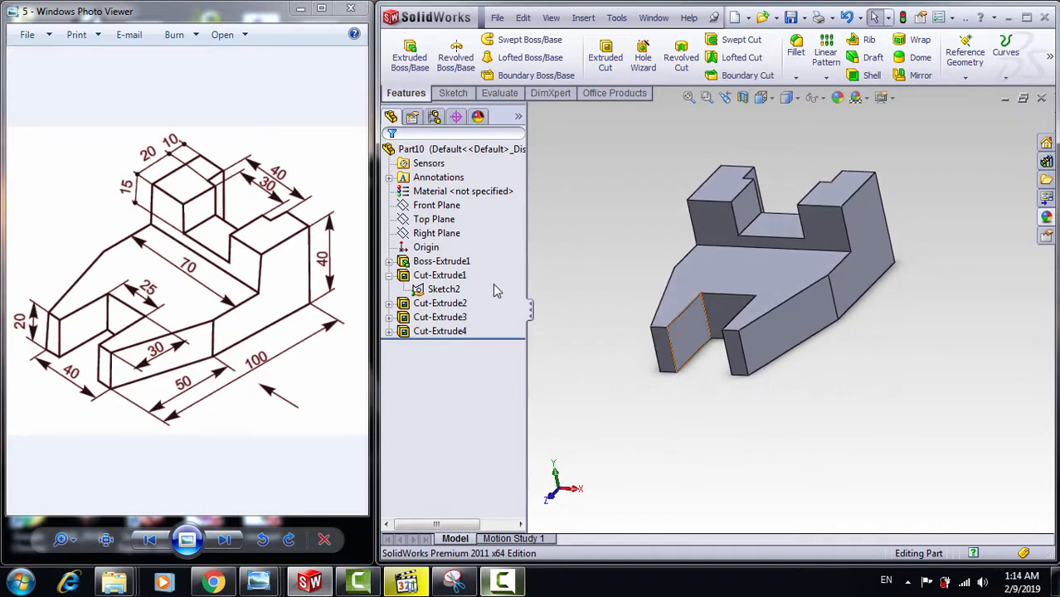
Change the whole part's appearance to a green color.
left_click(838, 98)
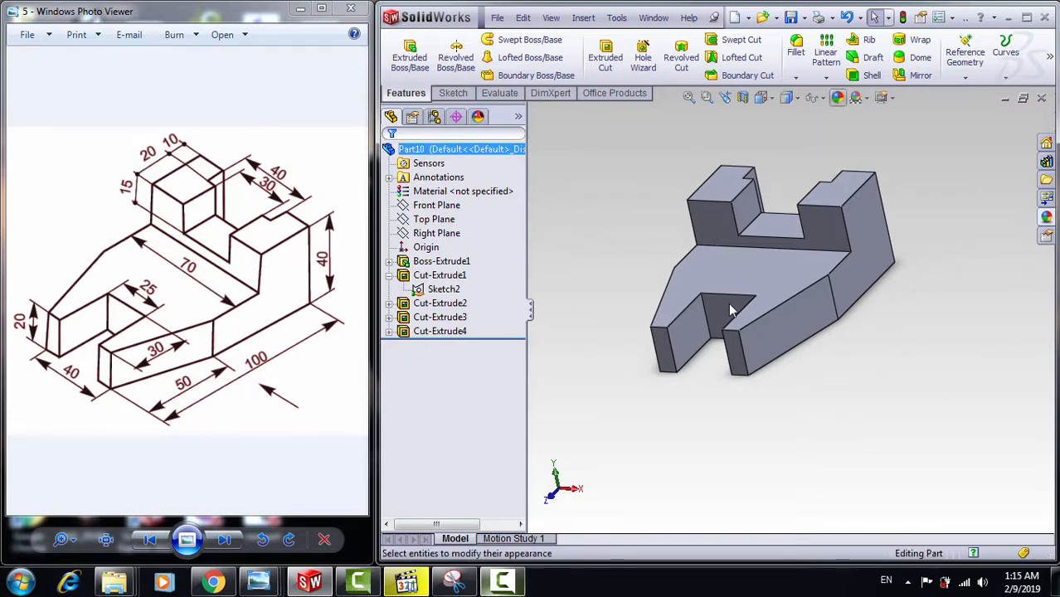
left_click_drag(519, 359, 511, 400)
left_click(452, 412)
left_click(448, 419)
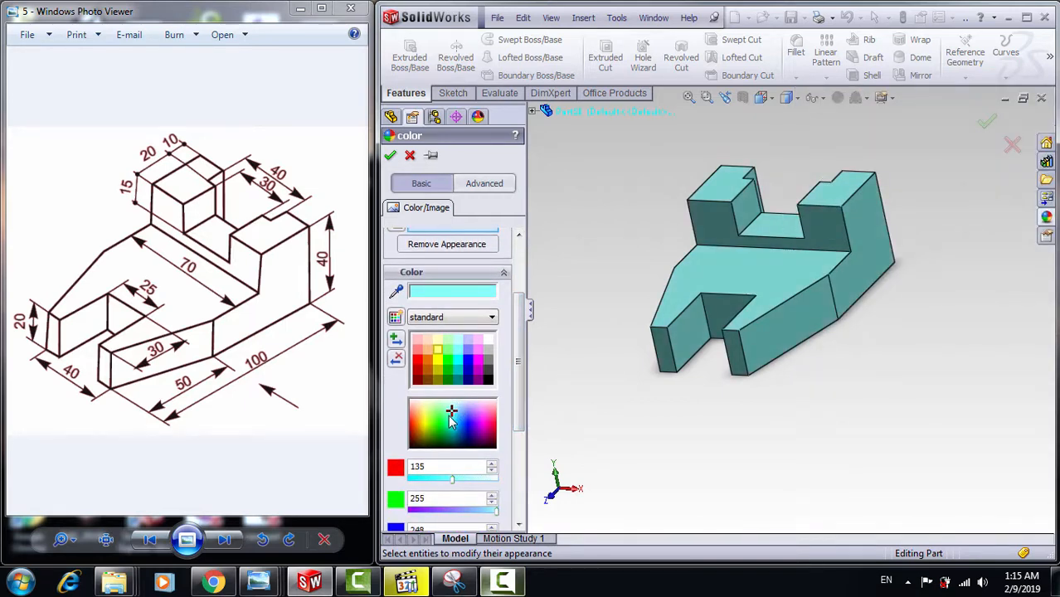
left_click(390, 159)
middle_click_drag(590, 304, 569, 313)
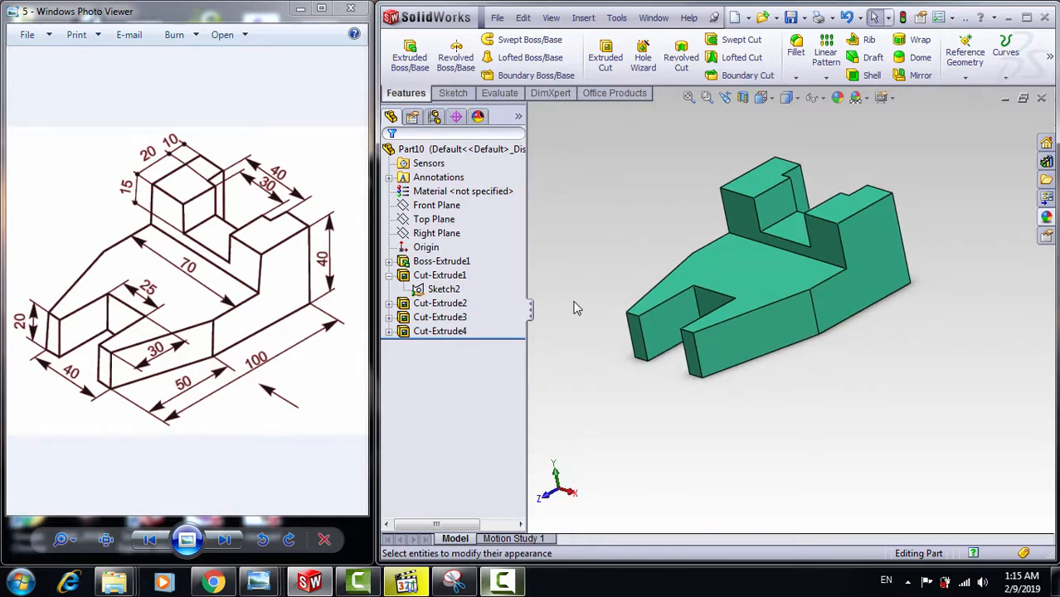